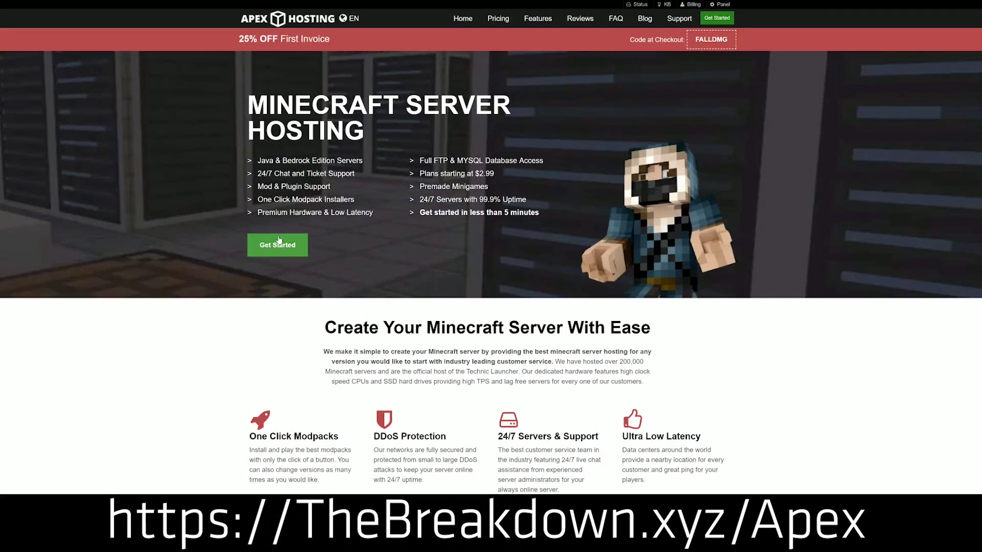
# Review the feature list on the Apex Hosting home page, including 24/7 support and automated backups
pyautogui.scroll(-4, 310, 248)
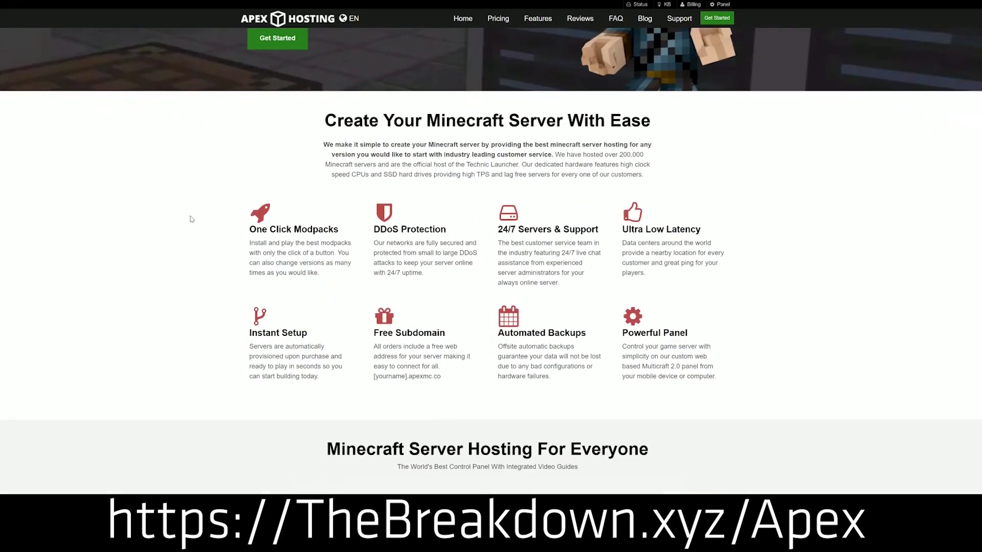
pyautogui.moveTo(250, 230); pyautogui.dragTo(563, 229)
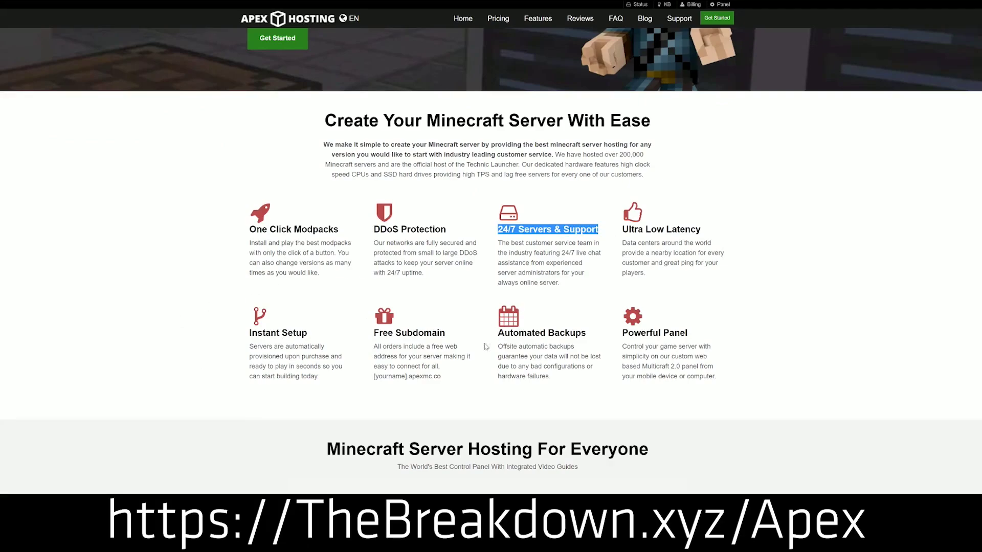
pyautogui.moveTo(535, 333); pyautogui.dragTo(616, 333)
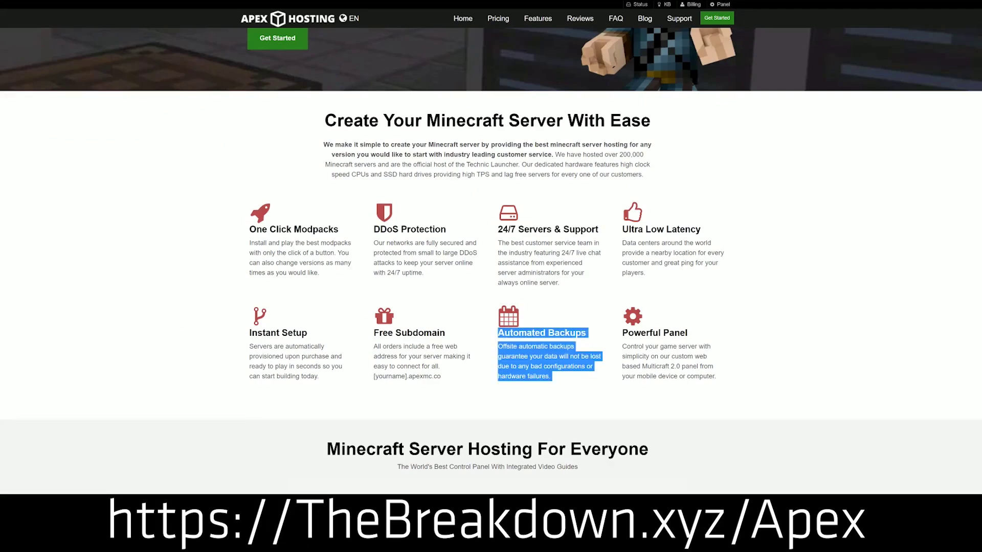
pyautogui.click(615, 333)
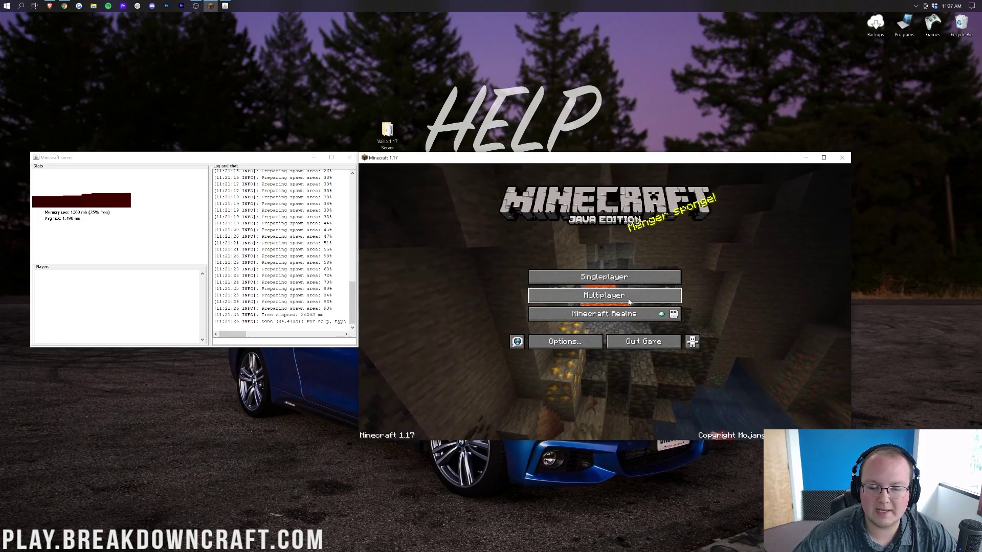
# Join the multiplayer server at localhost through a direct connection
pyautogui.click(603, 295)
pyautogui.click(604, 407)
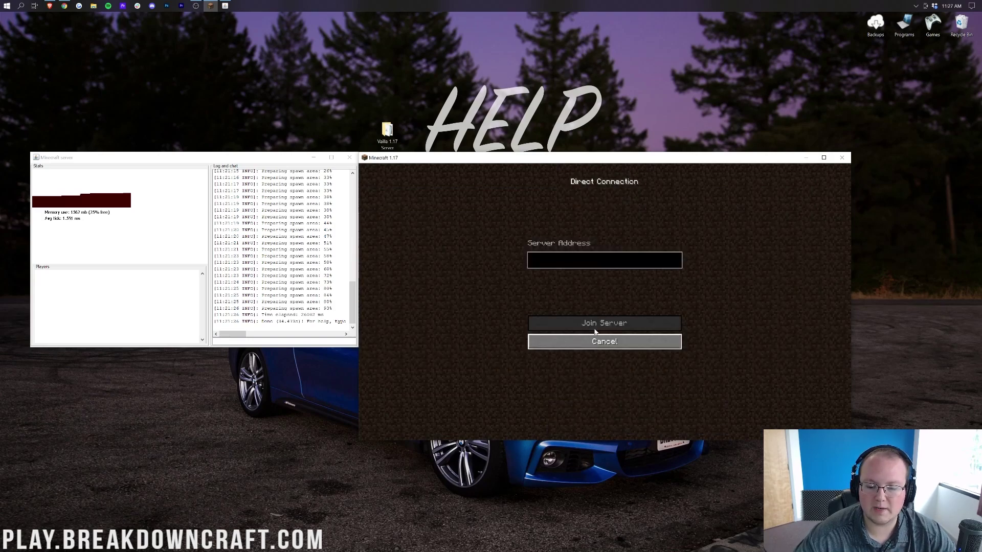
pyautogui.write('localhost')
pyautogui.press('Return')
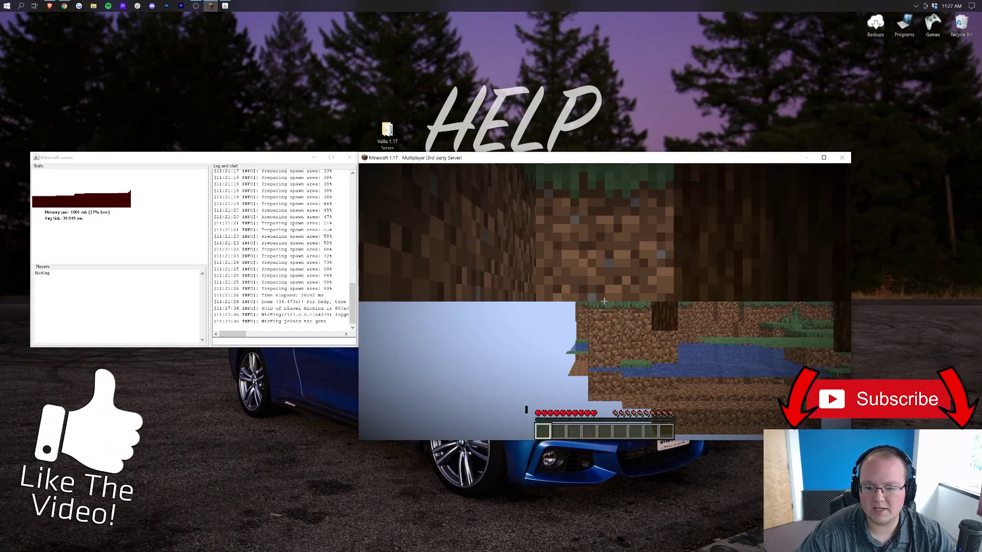
# Make the connected player a server operator with the op command in the server console and return to the game
pyautogui.press('t')
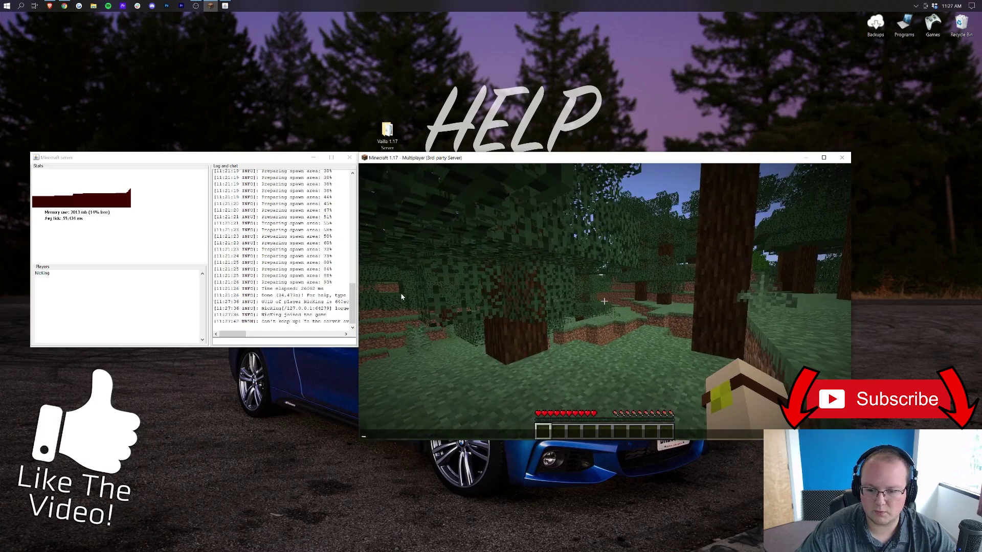
pyautogui.click(223, 342)
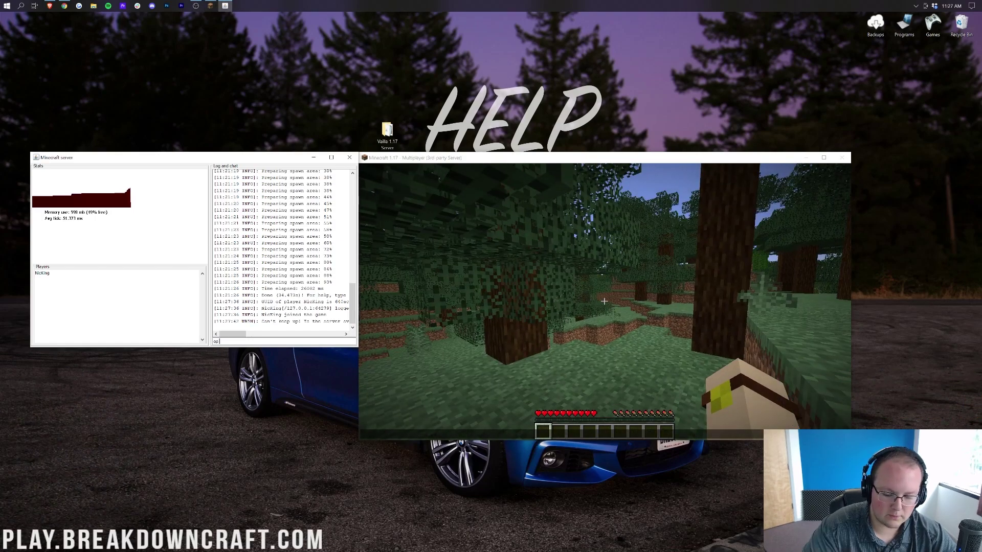
pyautogui.write('op nicking')
pyautogui.press('Return')
pyautogui.hotkey('alt', 'Tab')
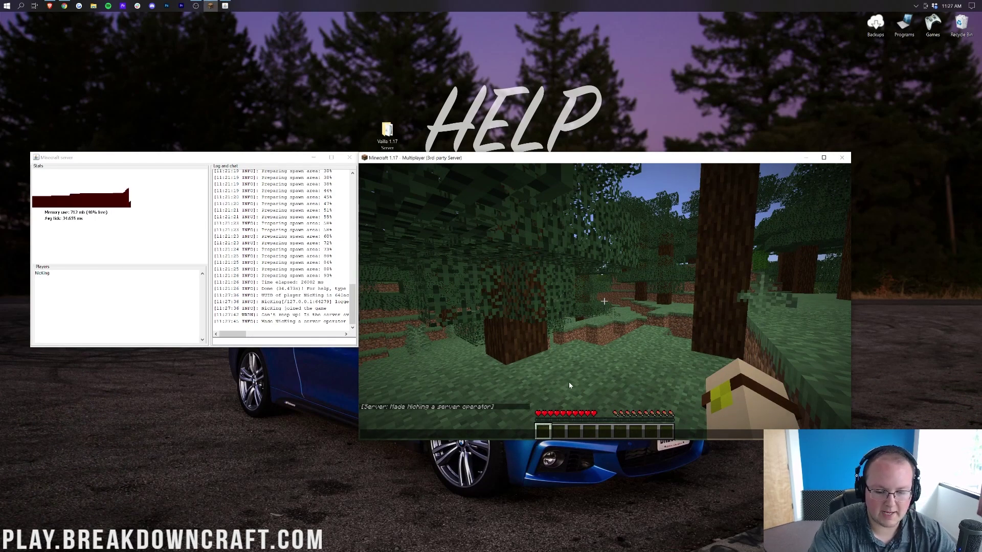
# Switch the player to creative mode with the command /gamemode creative
pyautogui.write('/game')
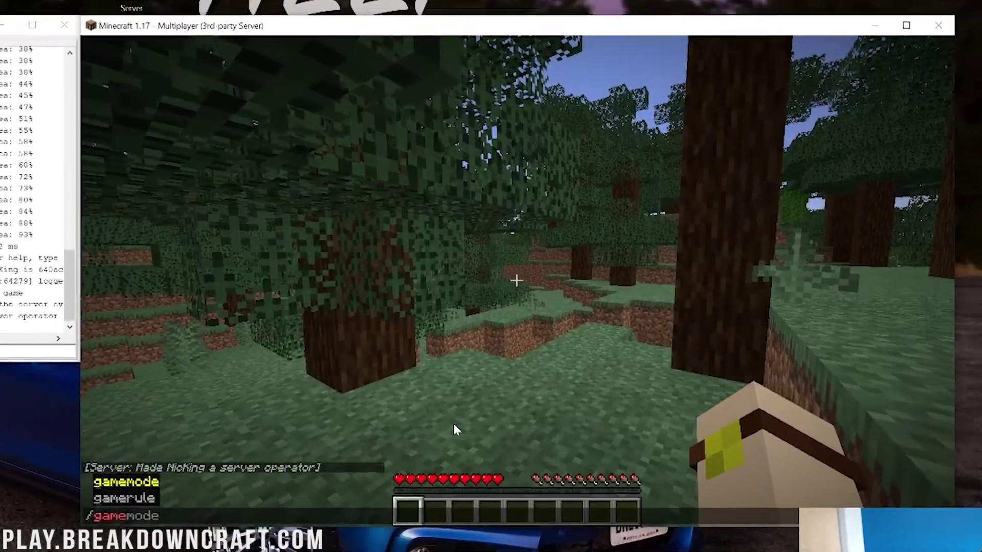
pyautogui.write('mode creative')
pyautogui.press('Return')
# Search the creative inventory for "dia" and put a Block of Diamond in the fourth hotbar slot
pyautogui.press('e')
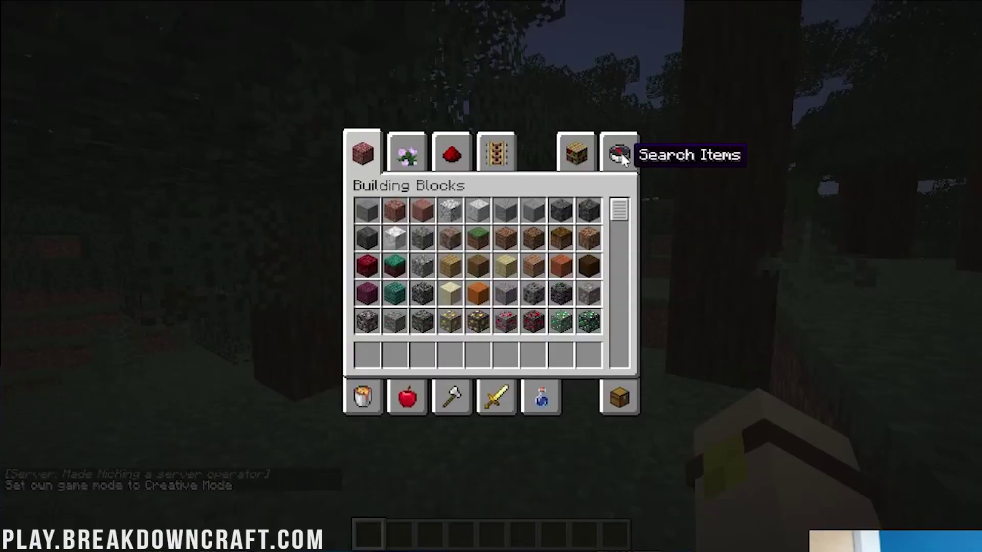
pyautogui.click(616, 154)
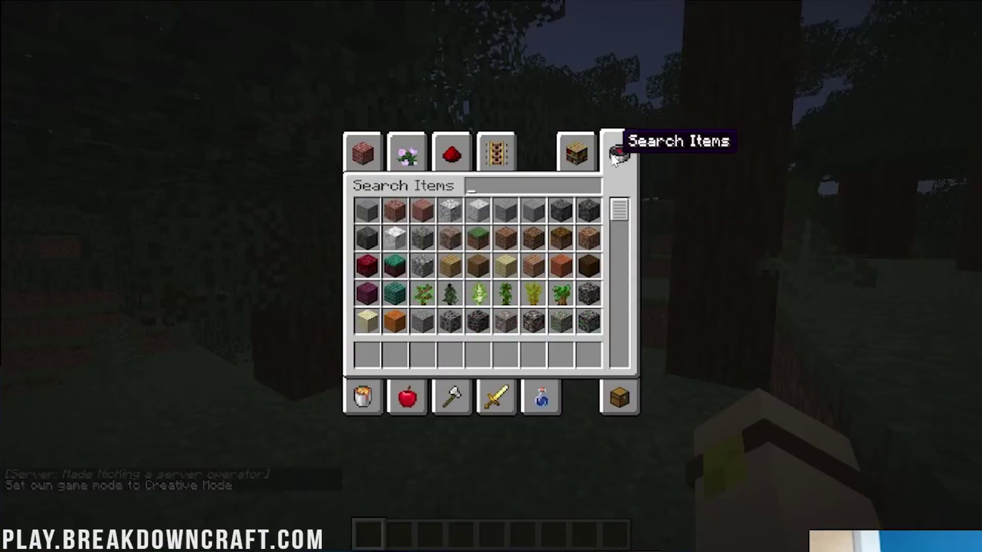
pyautogui.write('dia')
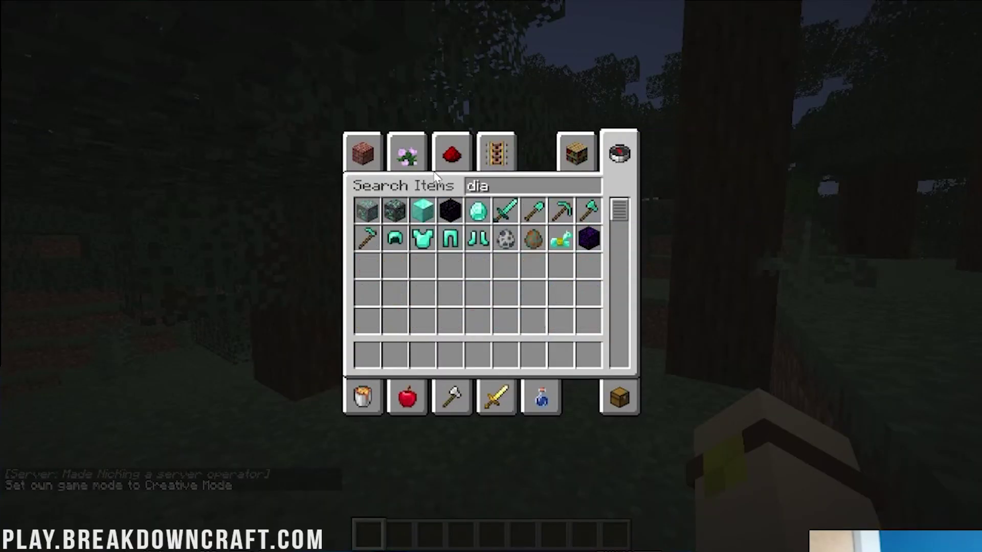
pyautogui.hotkey('ctrl', 'a')
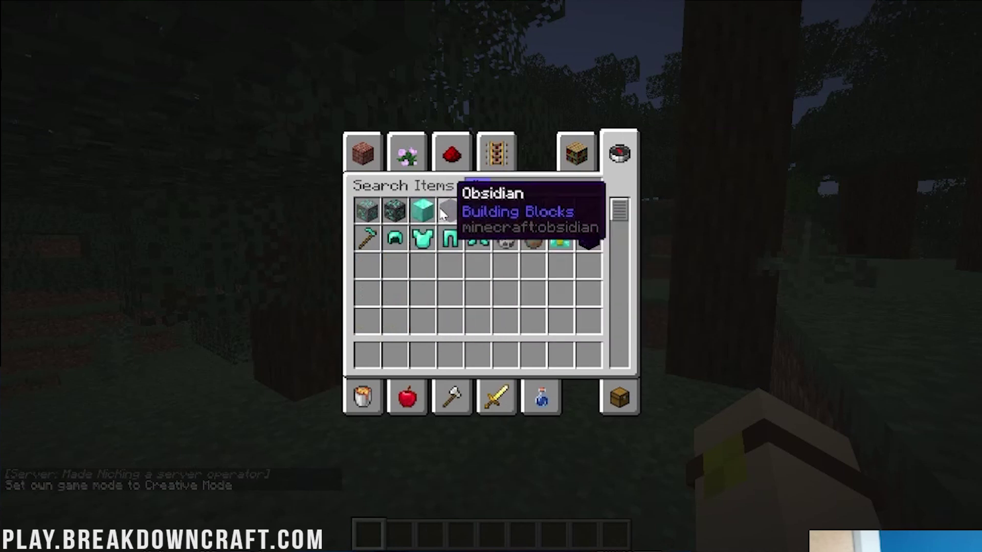
pyautogui.click(422, 211)
pyautogui.click(440, 356)
pyautogui.press('e')
# Place a cluster of diamond blocks on the forest floor around the player and disconnect from the server
pyautogui.scroll(-4, 490, 276)
pyautogui.scroll(1, 490, 276)
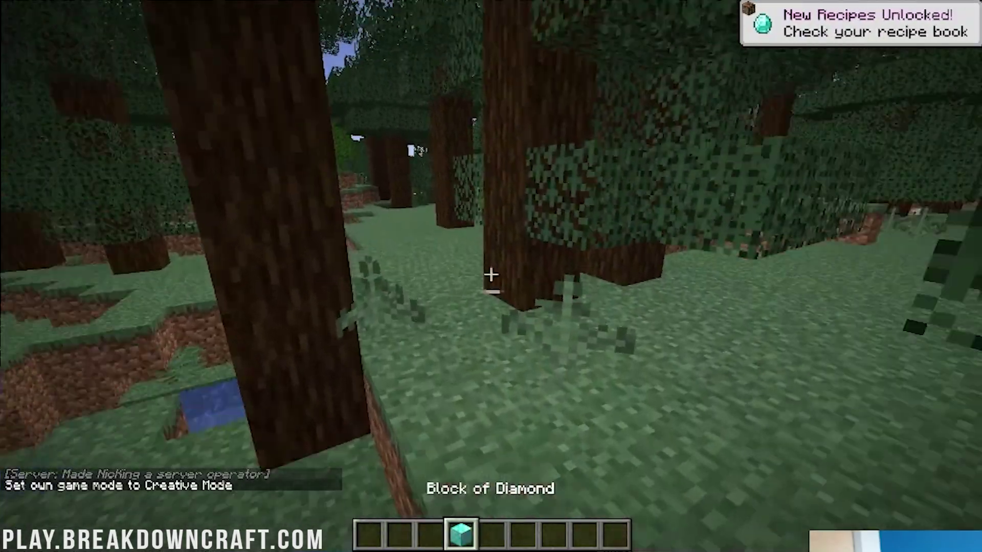
pyautogui.rightClick(490, 277)
pyautogui.rightClick(490, 274)
pyautogui.rightClick(491, 274)
pyautogui.rightClick(491, 274)
pyautogui.rightClick(491, 274)
pyautogui.rightClick(491, 274)
pyautogui.rightClick(490, 275)
pyautogui.rightClick(490, 275)
pyautogui.rightClick(491, 275)
pyautogui.rightClick(491, 274)
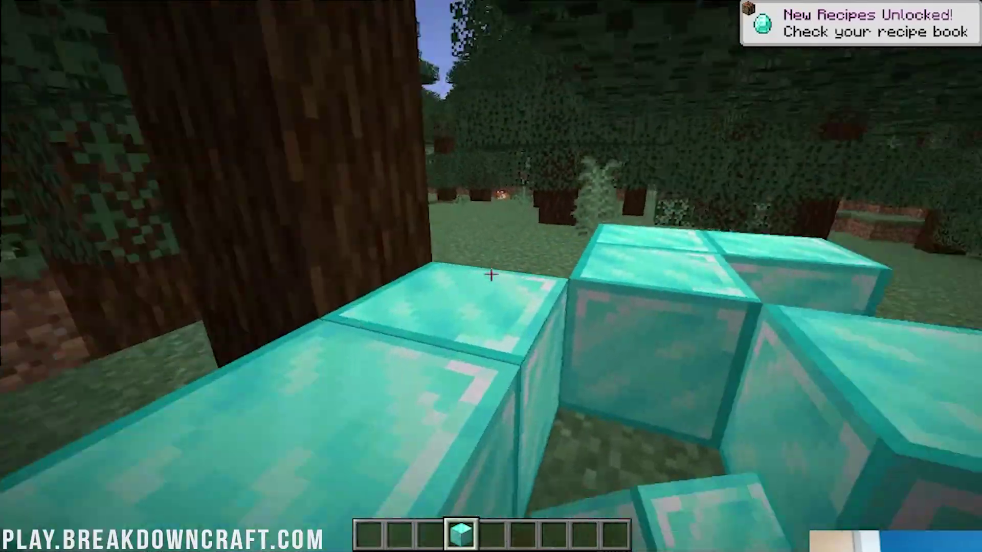
pyautogui.rightClick(491, 274)
pyautogui.rightClick(490, 274)
pyautogui.rightClick(491, 274)
pyautogui.rightClick(491, 274)
pyautogui.rightClick(491, 275)
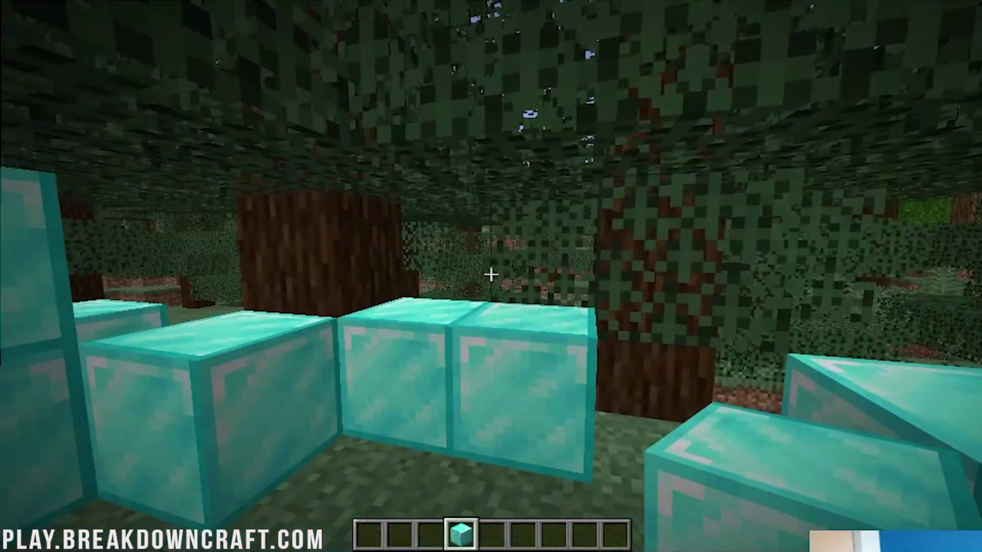
pyautogui.rightClick(490, 274)
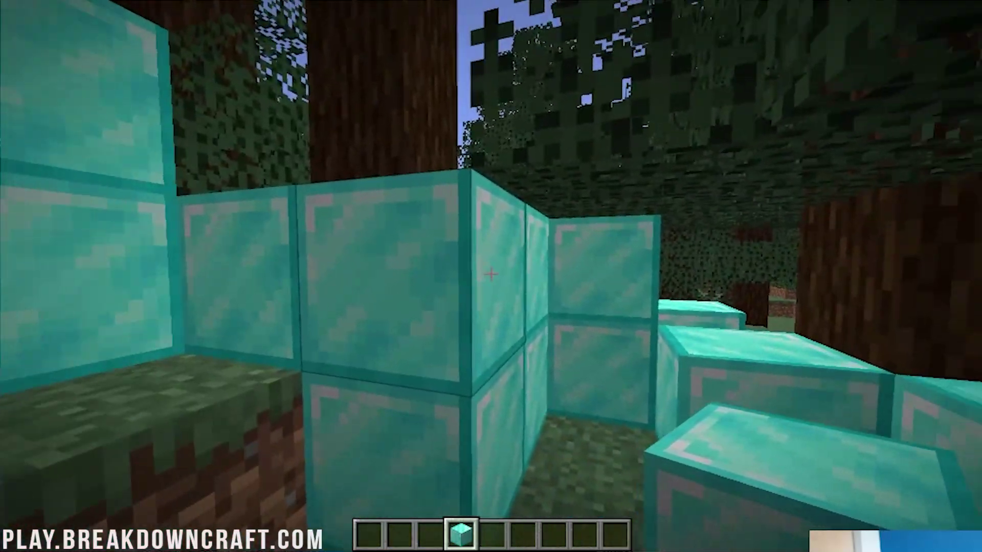
pyautogui.press('Escape')
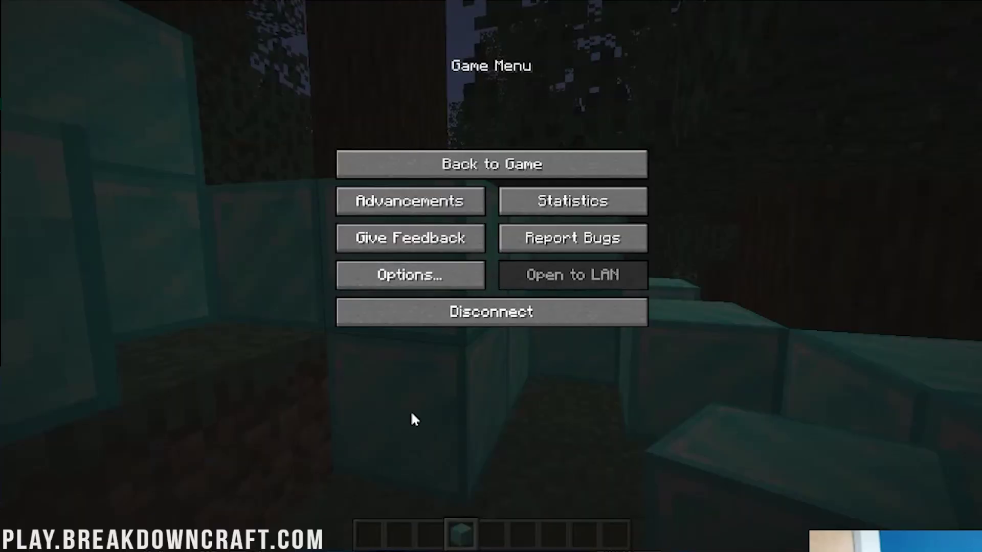
pyautogui.click(496, 312)
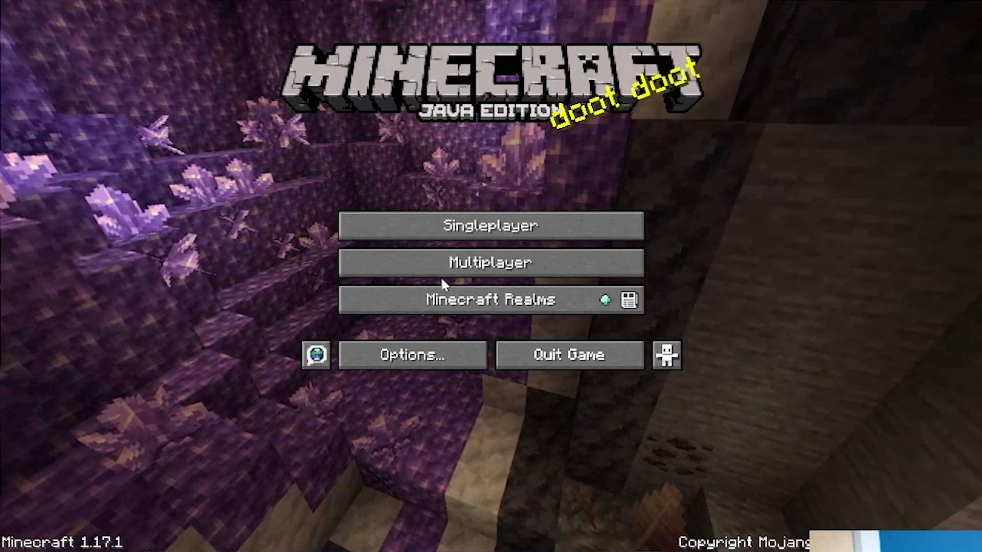
# Try to join the localhost server with the 1.17.1 client and return to the title screen
pyautogui.click(441, 270)
pyautogui.click(502, 493)
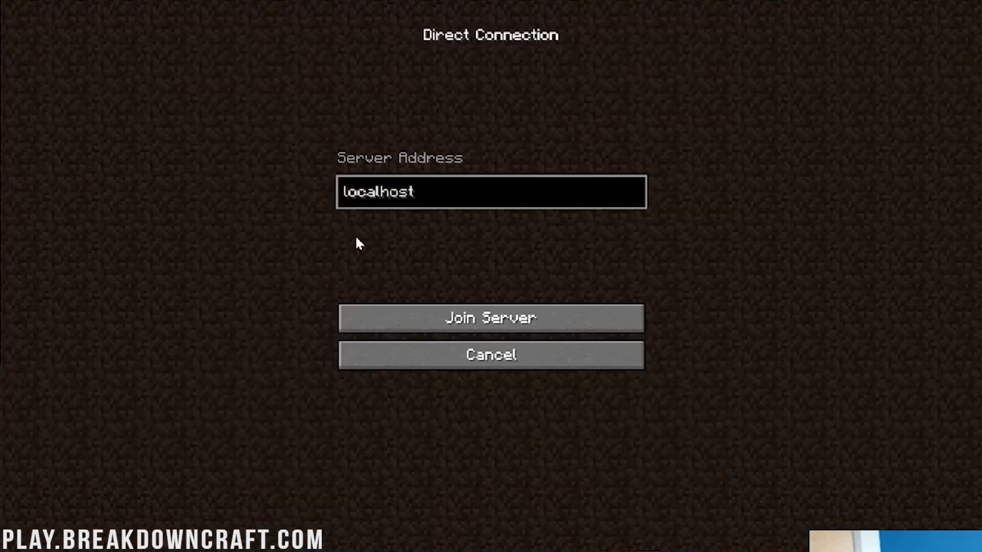
pyautogui.click(396, 327)
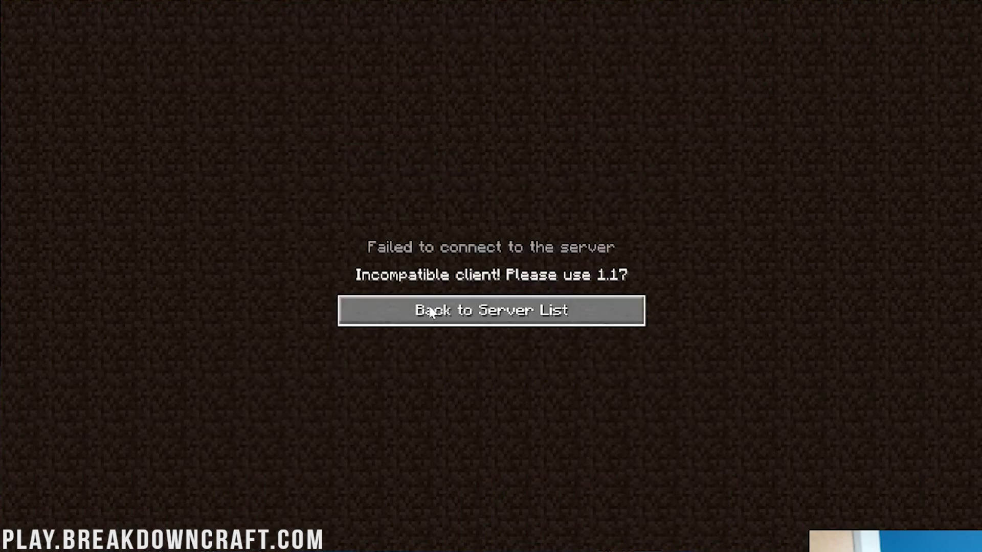
pyautogui.click(492, 310)
pyautogui.click(678, 526)
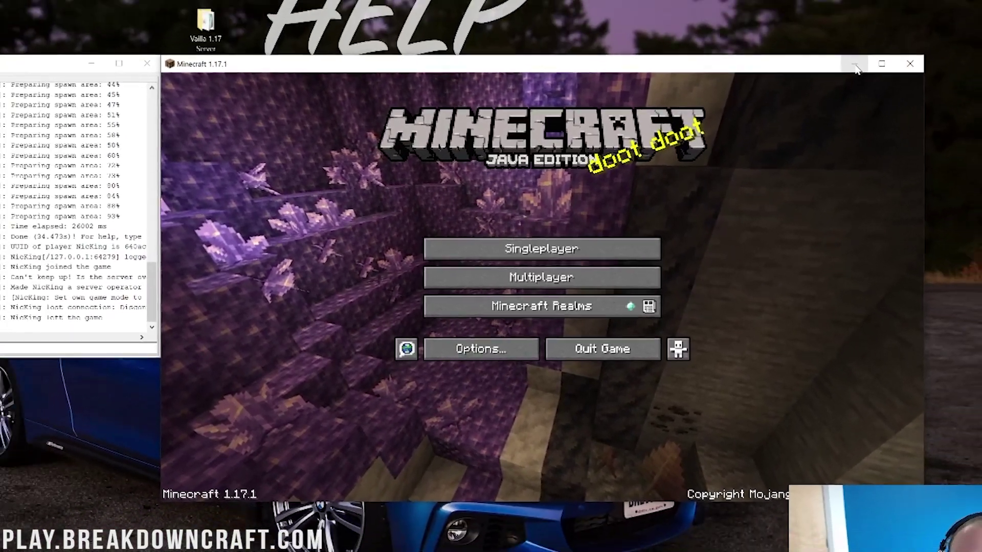
# Dismiss the game window and close the Minecraft server window on the desktop
pyautogui.click(857, 69)
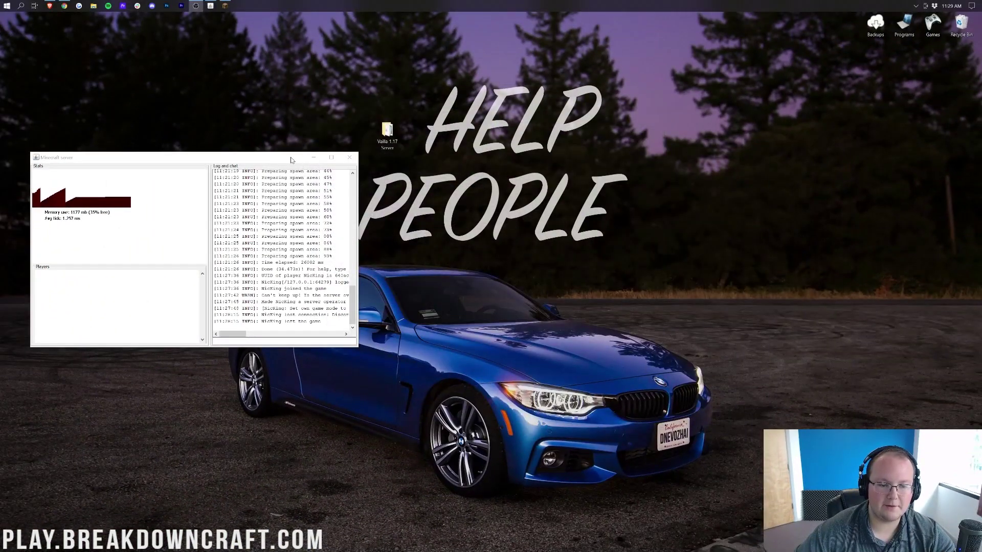
pyautogui.moveTo(51, 65); pyautogui.dragTo(505, 84)
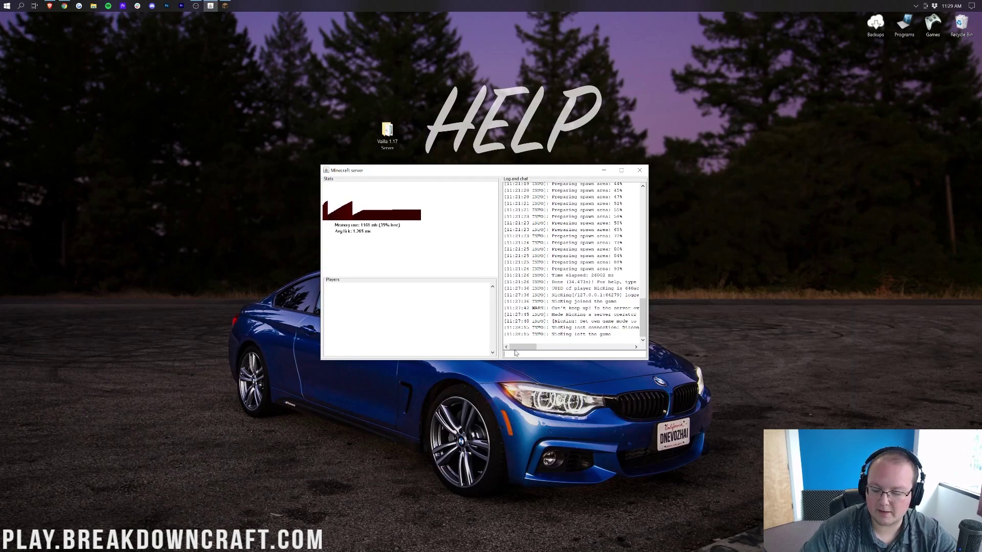
pyautogui.click(382, 150)
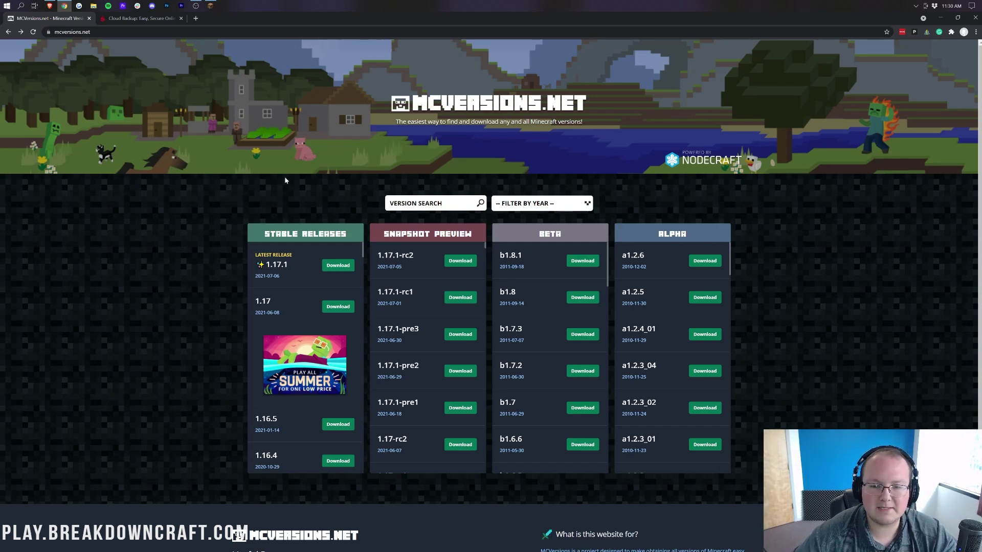
# Examine the stable, snapshot, beta and alpha version lists on mcversions.net
pyautogui.scroll(-2, 287, 176)
pyautogui.scroll(-15, 292, 183)
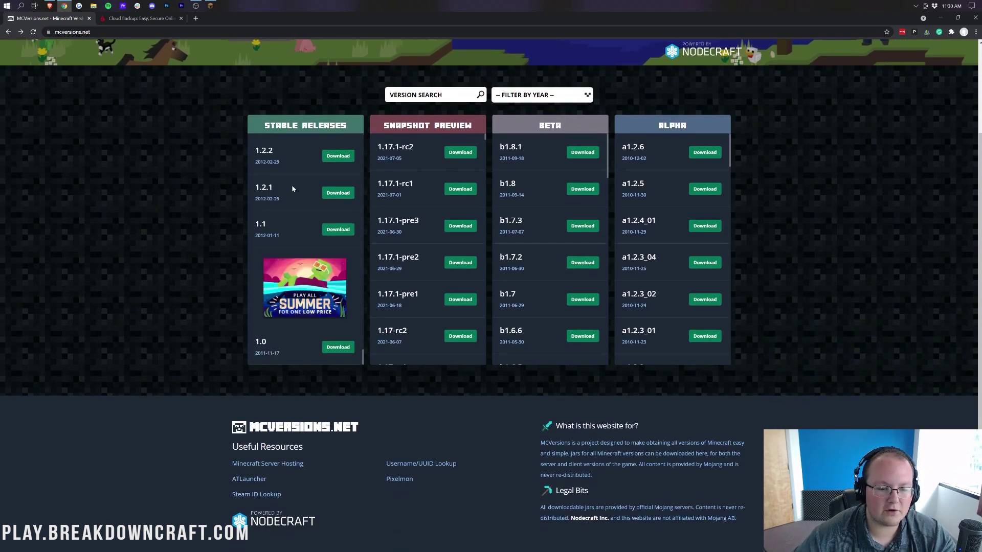
pyautogui.scroll(15, 266, 354)
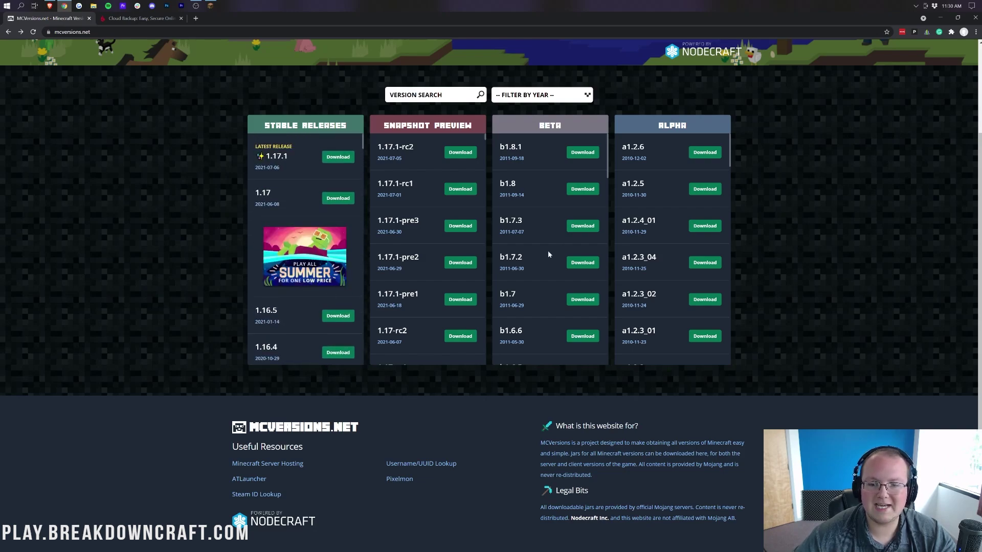
pyautogui.scroll(-15, 555, 253)
pyautogui.scroll(-1, 652, 202)
pyautogui.scroll(-20, 653, 204)
pyautogui.scroll(20, 655, 220)
pyautogui.scroll(17, 556, 278)
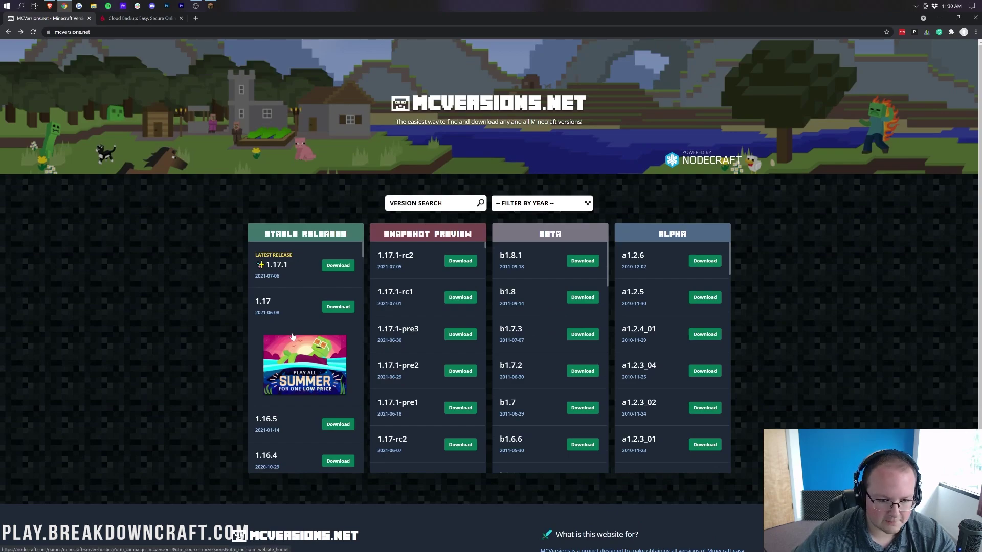
pyautogui.scroll(-3, 221, 240)
pyautogui.scroll(2, 215, 250)
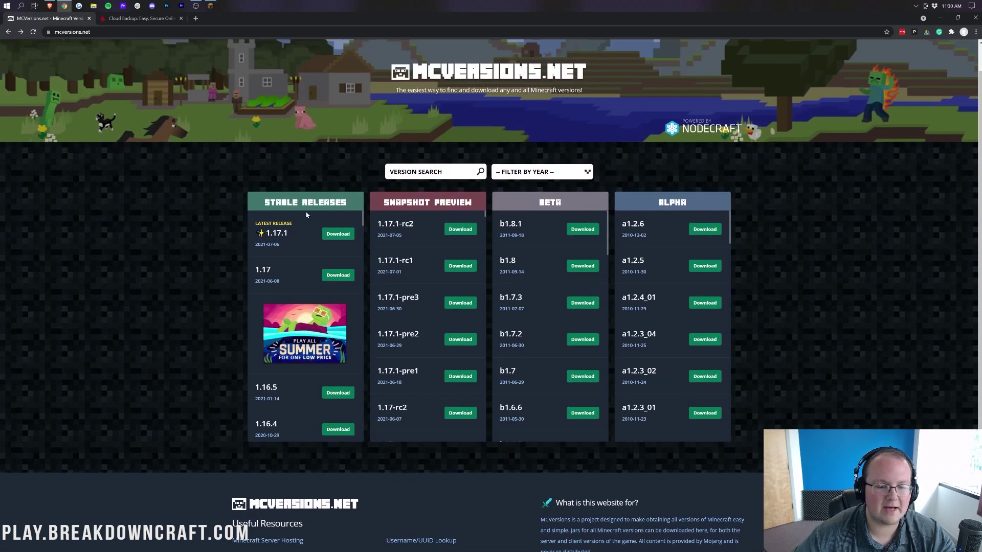
# Download the 1.17.1 server jar, keep the flagged file, and refresh the desktop that holds server.jar
pyautogui.click(330, 235)
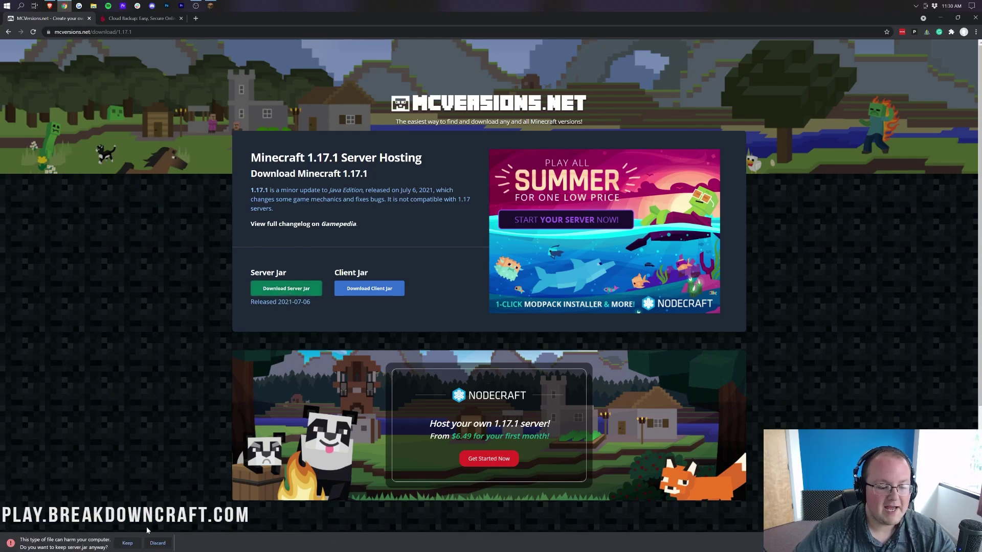
pyautogui.click(127, 543)
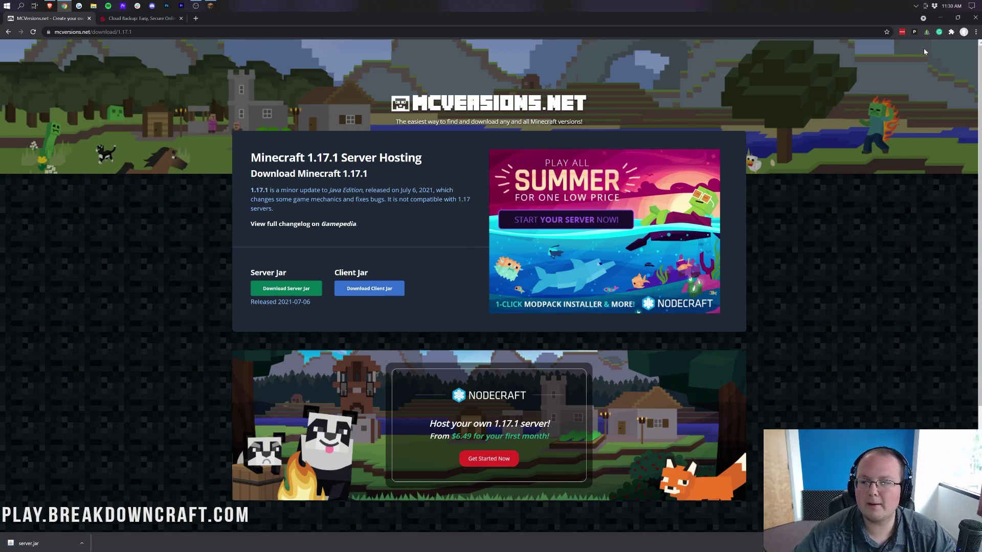
pyautogui.click(940, 19)
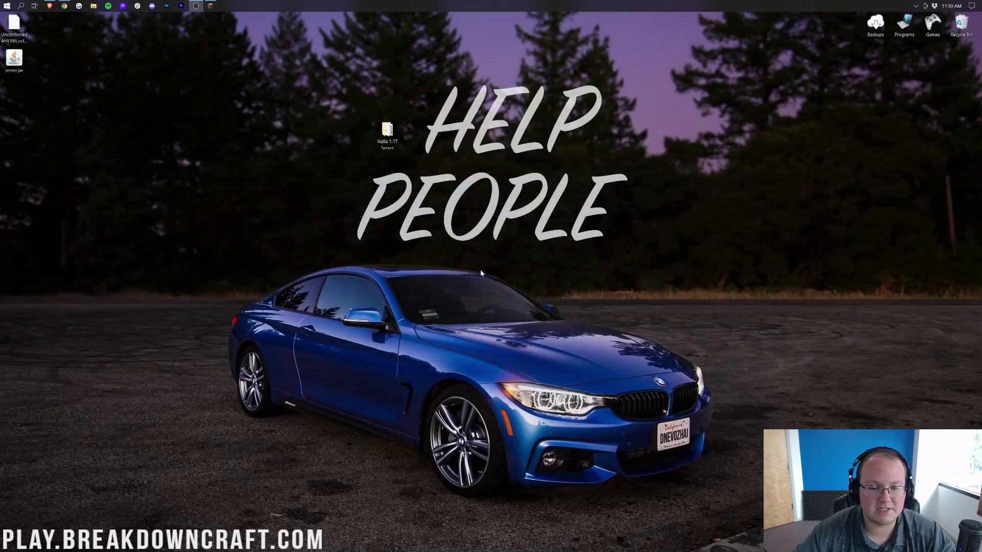
pyautogui.rightClick(61, 87)
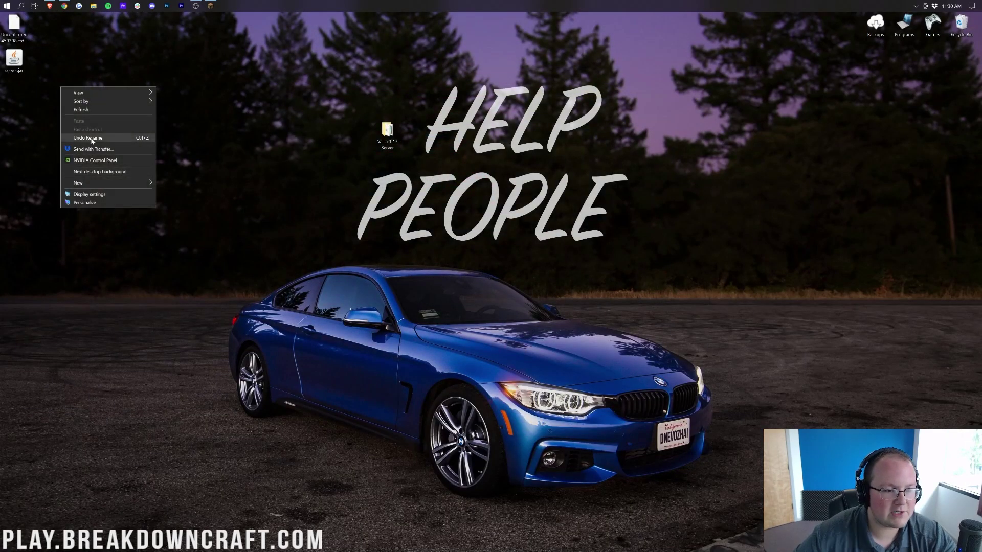
pyautogui.click(82, 109)
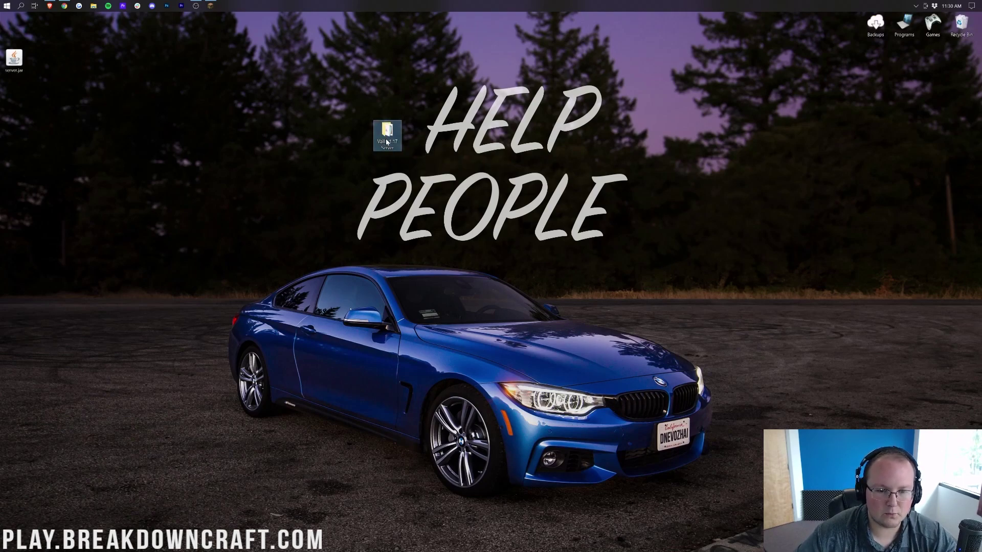
# Make a backup copy of the 1.17 server folder next to the original on the desktop
pyautogui.rightClick(386, 141)
pyautogui.click(404, 249)
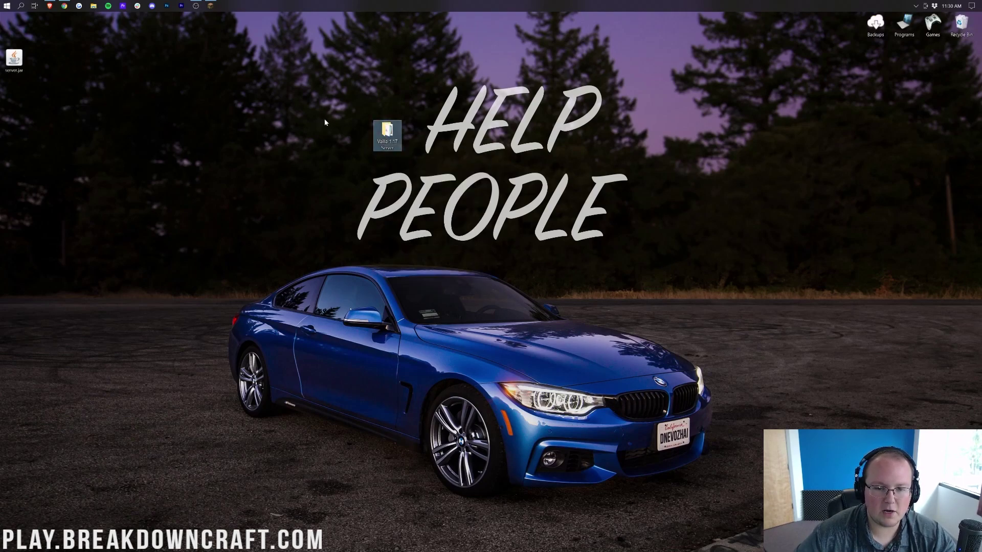
pyautogui.rightClick(416, 141)
pyautogui.click(435, 173)
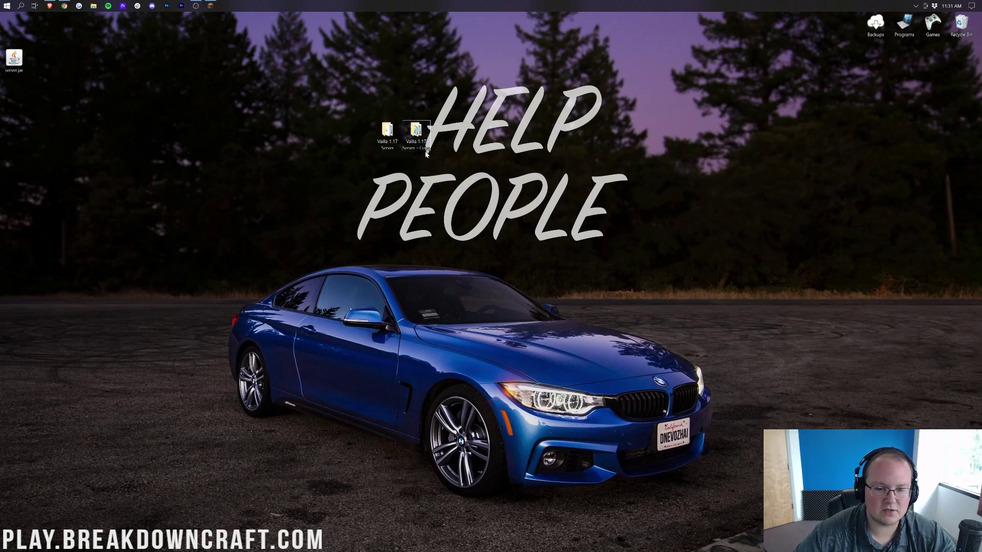
# Check the contents of the copied server folder and move the copy beneath the Recycle Bin on the desktop
pyautogui.click(383, 133)
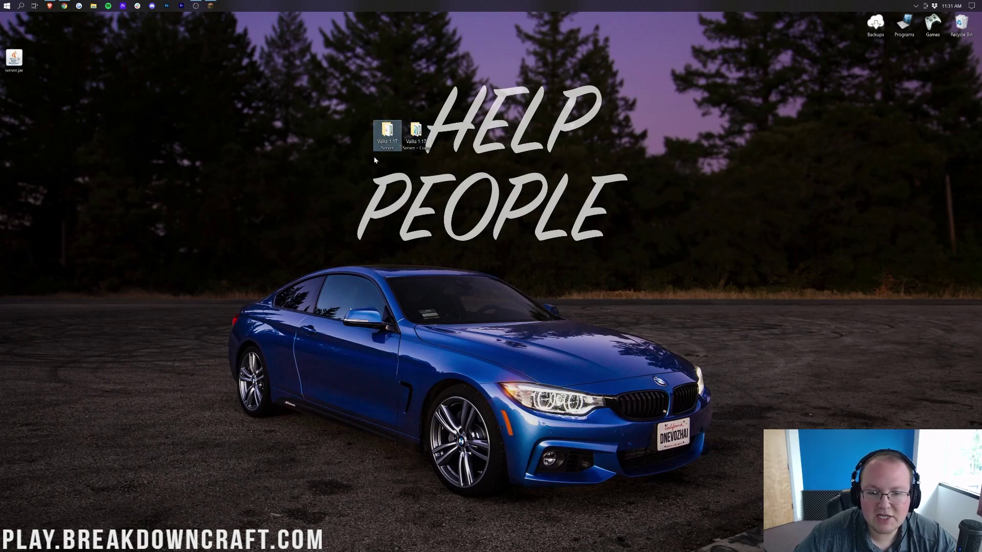
pyautogui.click(418, 141)
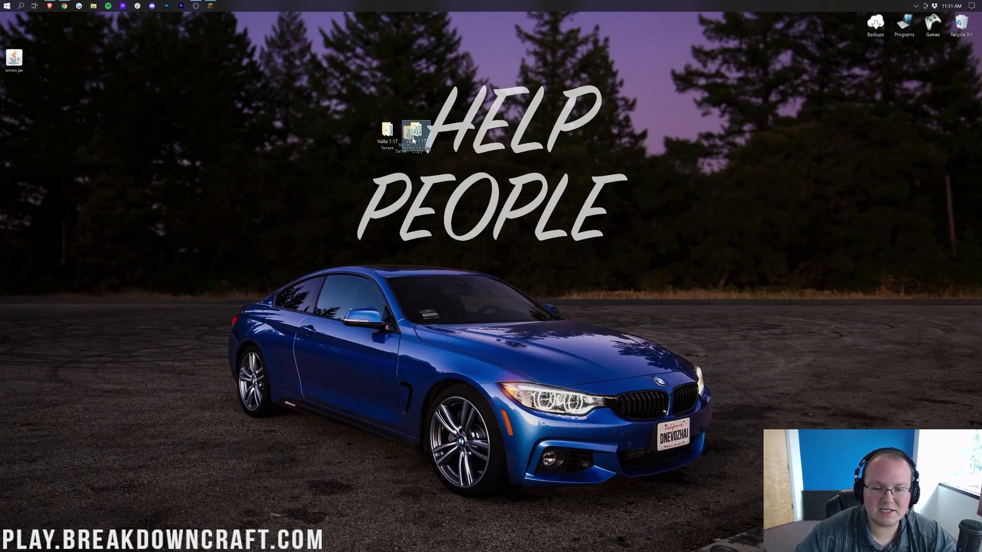
pyautogui.rightClick(418, 138)
pyautogui.click(450, 277)
pyautogui.click(448, 167)
pyautogui.doubleClick(416, 133)
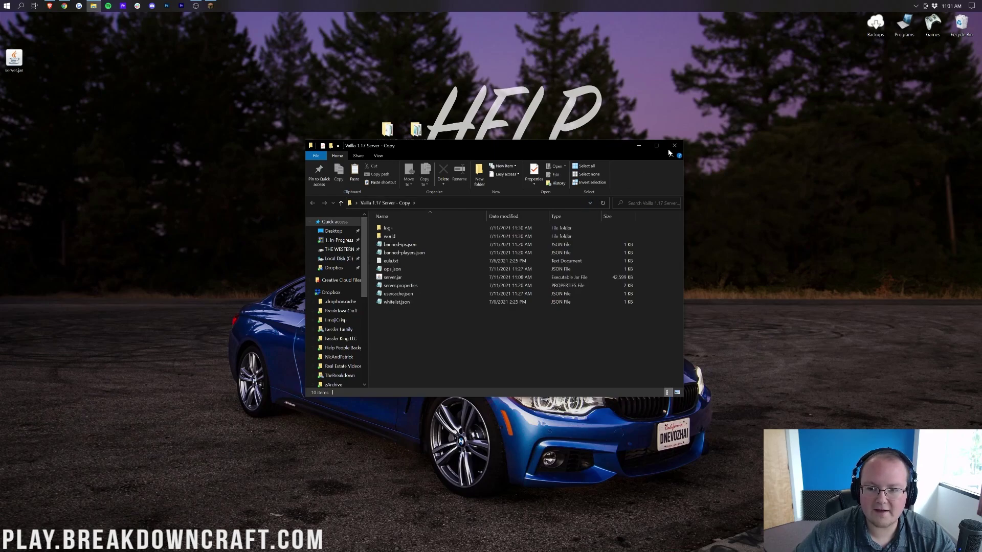
pyautogui.click(674, 146)
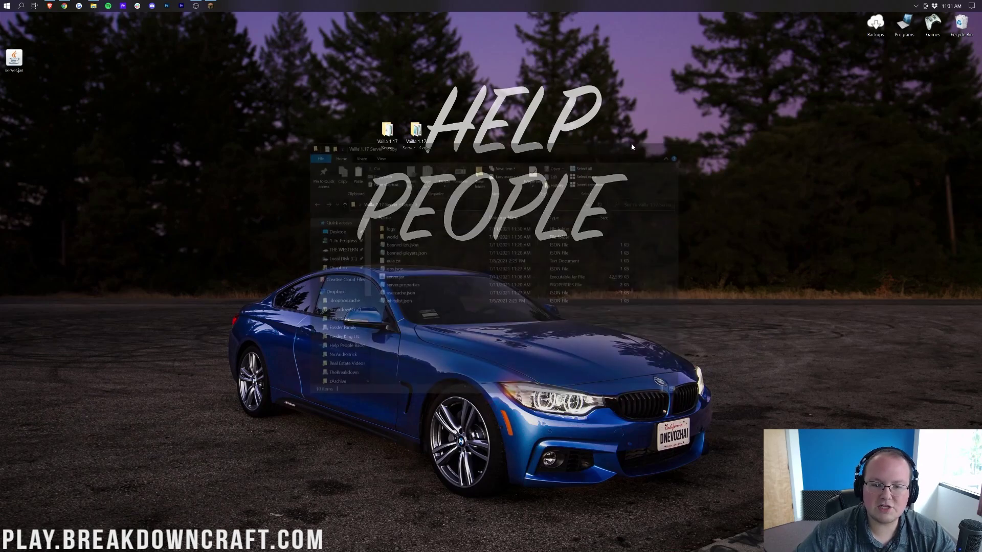
pyautogui.moveTo(419, 144); pyautogui.dragTo(960, 81)
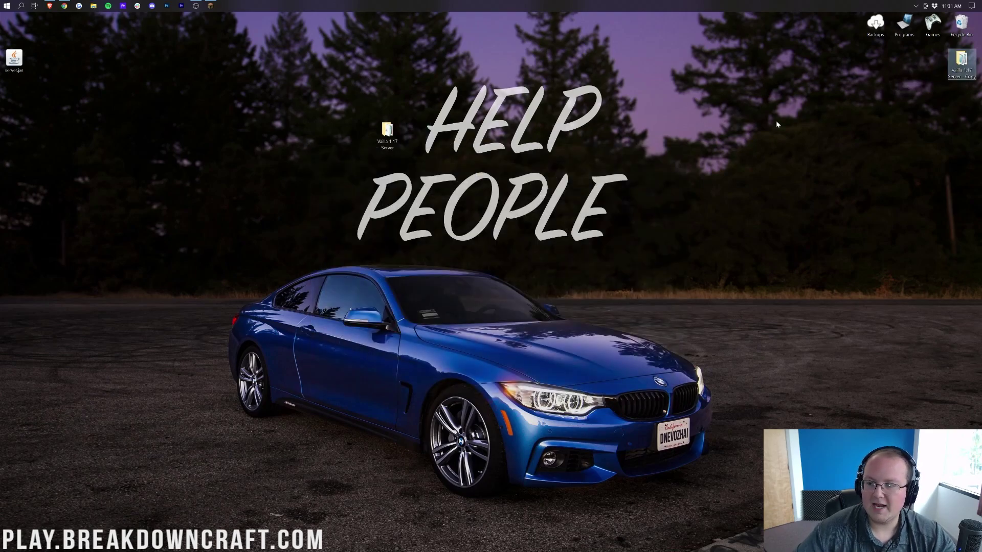
# Look at Backblaze's cloud backup page and its background app among the running programs, and minimize the browser
pyautogui.click(67, 9)
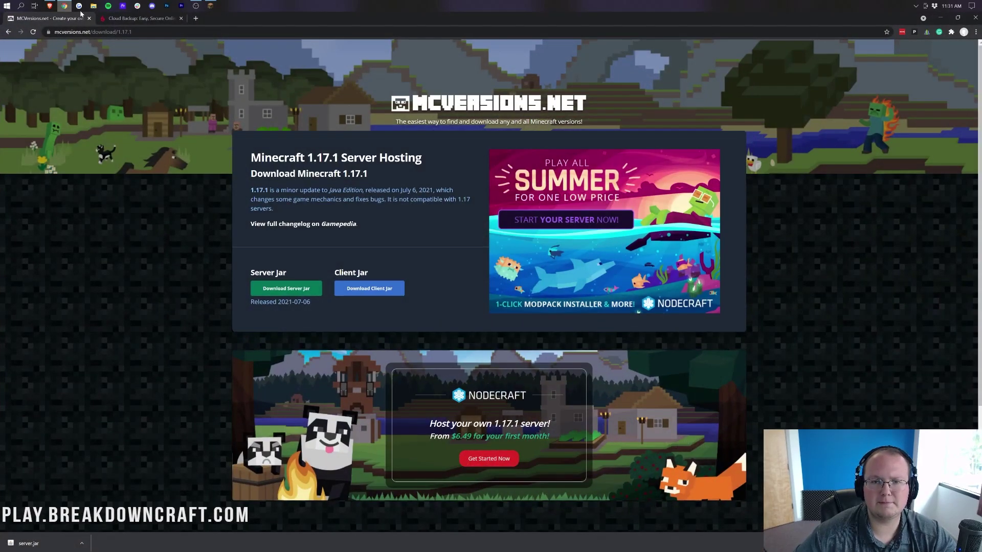
pyautogui.click(153, 20)
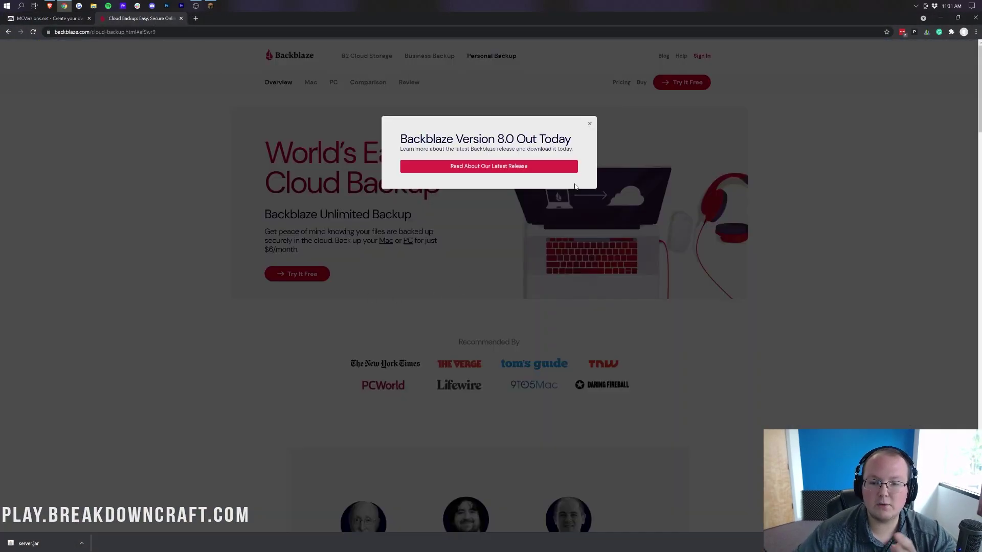
pyautogui.click(589, 124)
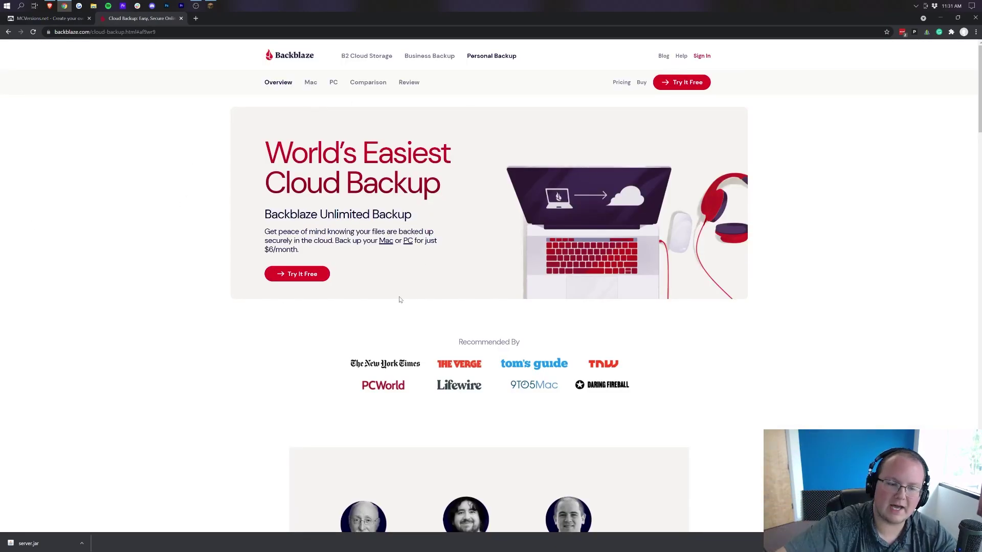
pyautogui.click(915, 6)
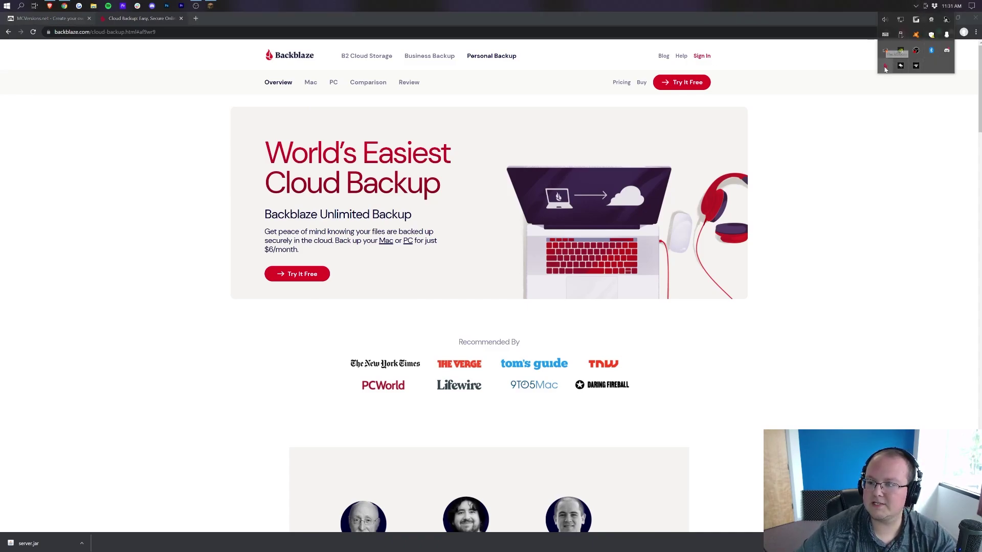
pyautogui.click(159, 258)
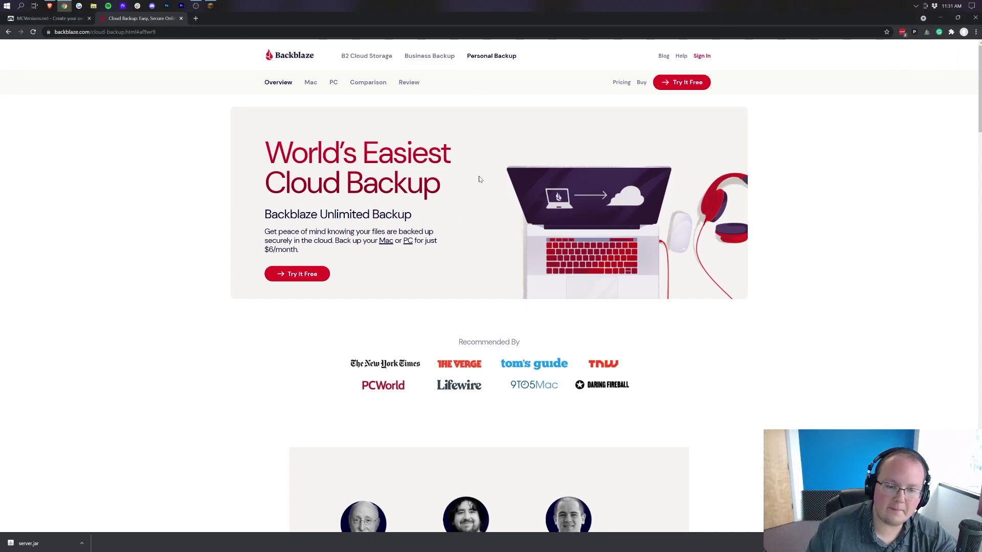
pyautogui.click(940, 18)
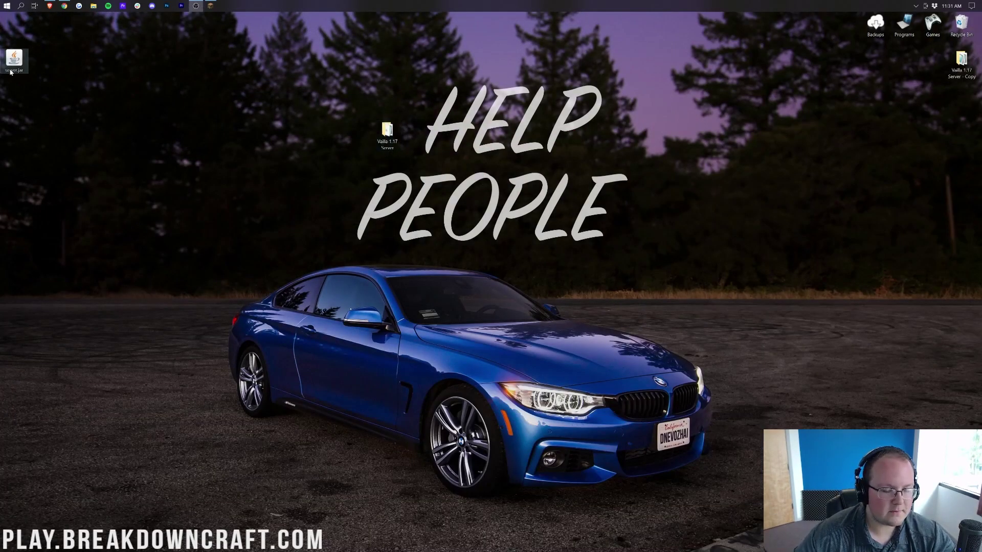
# Place the new server.jar beside the 1.17 server folder on the desktop and check the Downloads folder
pyautogui.click(360, 157)
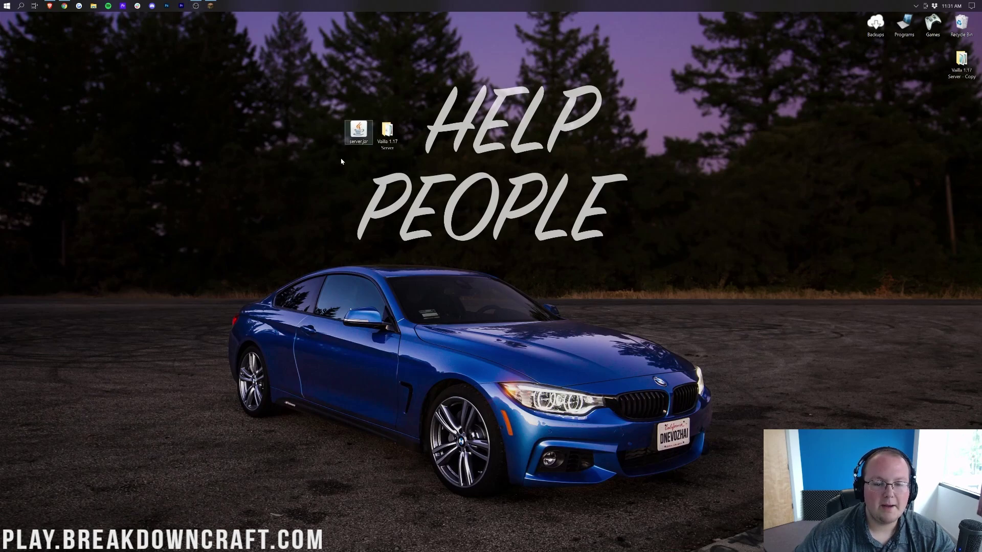
pyautogui.click(6, 5)
pyautogui.write('downloads')
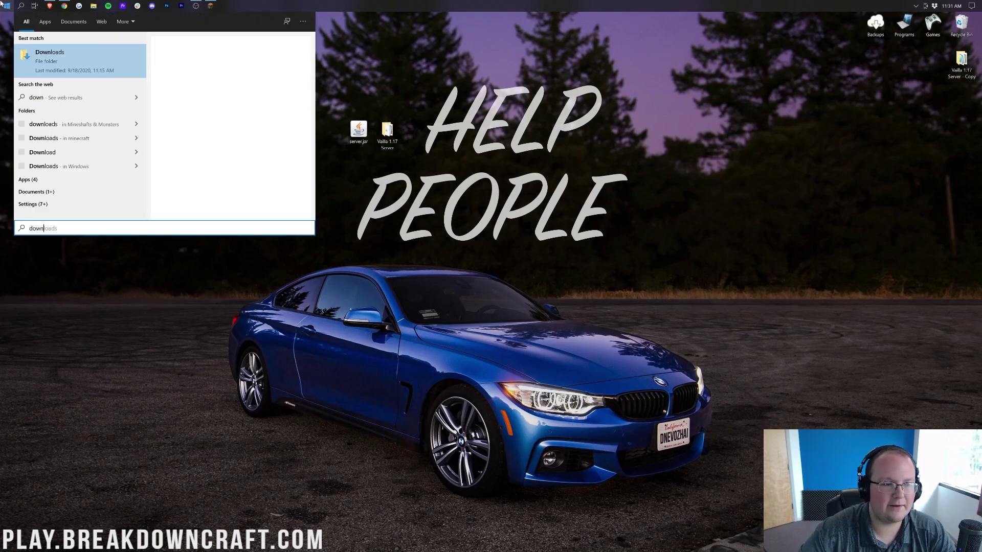
pyautogui.click(63, 52)
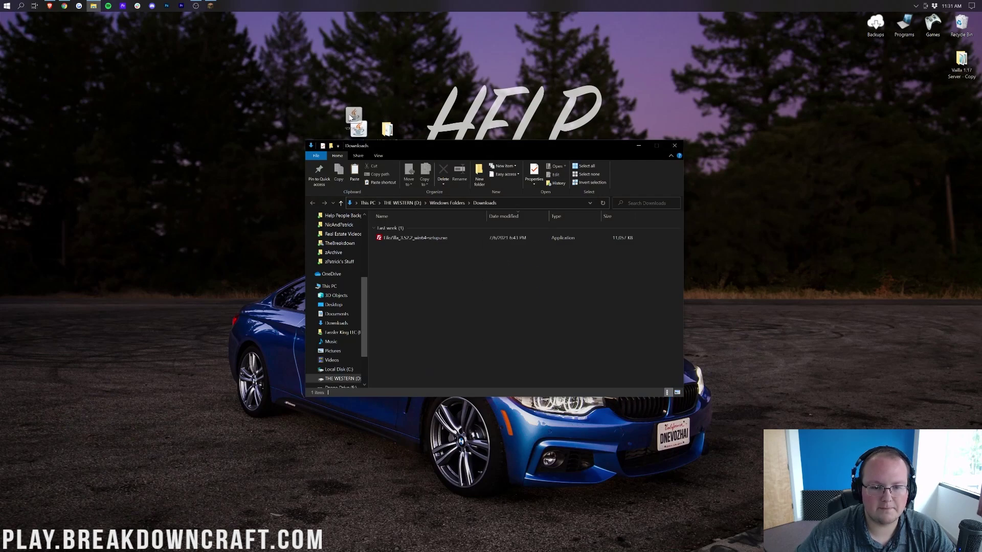
pyautogui.click(674, 146)
# Permanently delete the old server.jar from the 1.17 server folder and put the new server.jar in its place
pyautogui.click(387, 134)
pyautogui.doubleClick(390, 131)
pyautogui.moveTo(411, 147)
pyautogui.mouseDown()
pyautogui.moveTo(416, 179)
pyautogui.moveTo(409, 157)
pyautogui.mouseUp()
pyautogui.moveTo(391, 289); pyautogui.dragTo(962, 32)
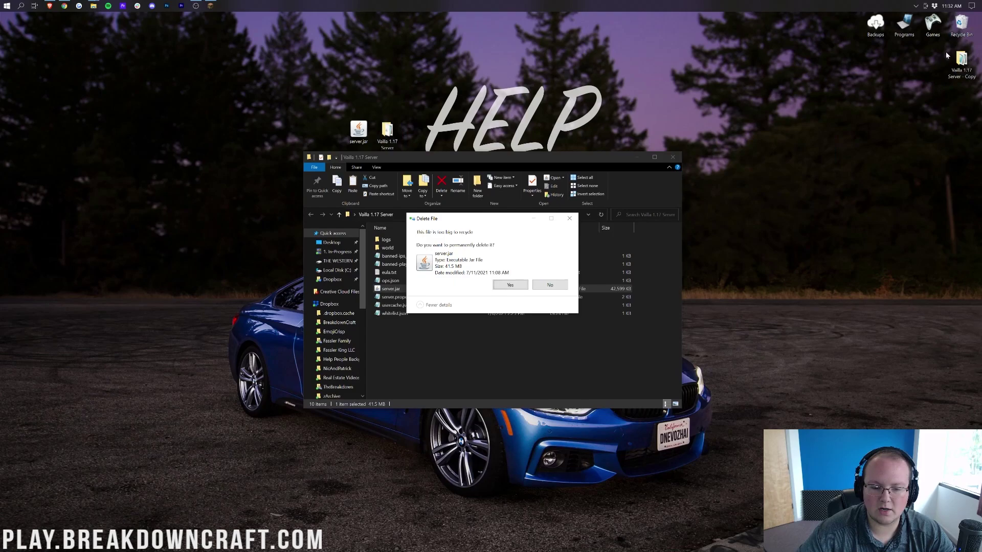
pyautogui.click(510, 285)
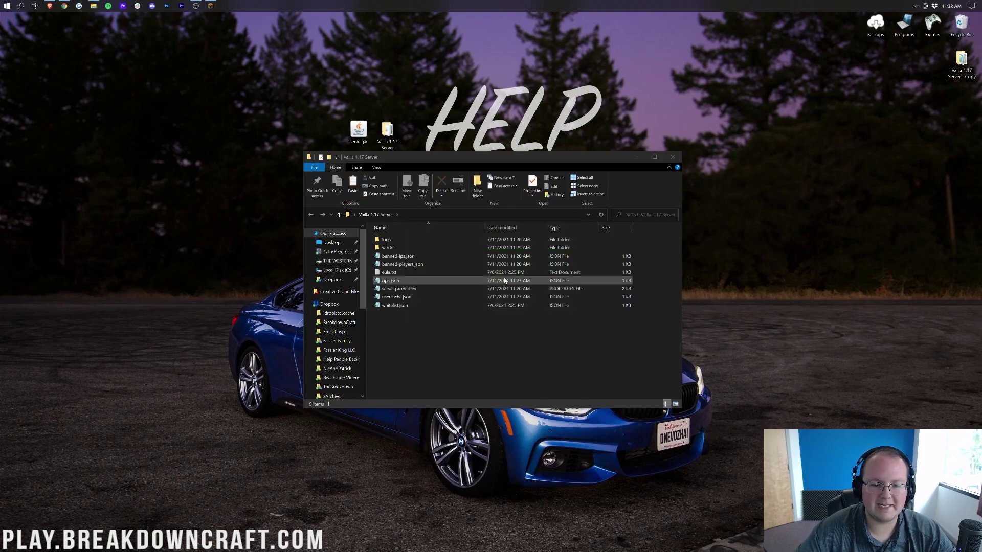
pyautogui.moveTo(358, 131); pyautogui.dragTo(421, 332)
# Rename the original server folder on the desktop so that its version number reads 1.17.1
pyautogui.rightClick(398, 139)
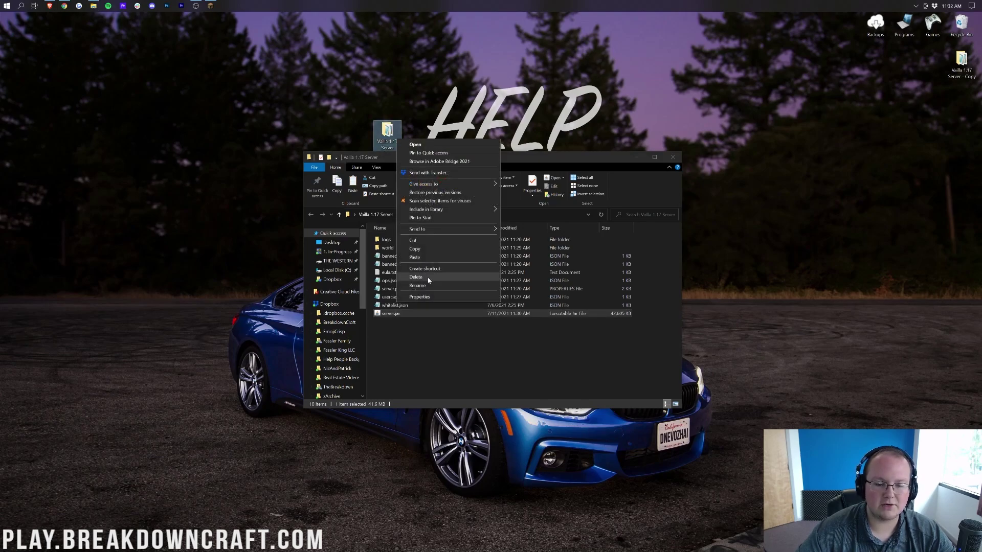
pyautogui.click(428, 285)
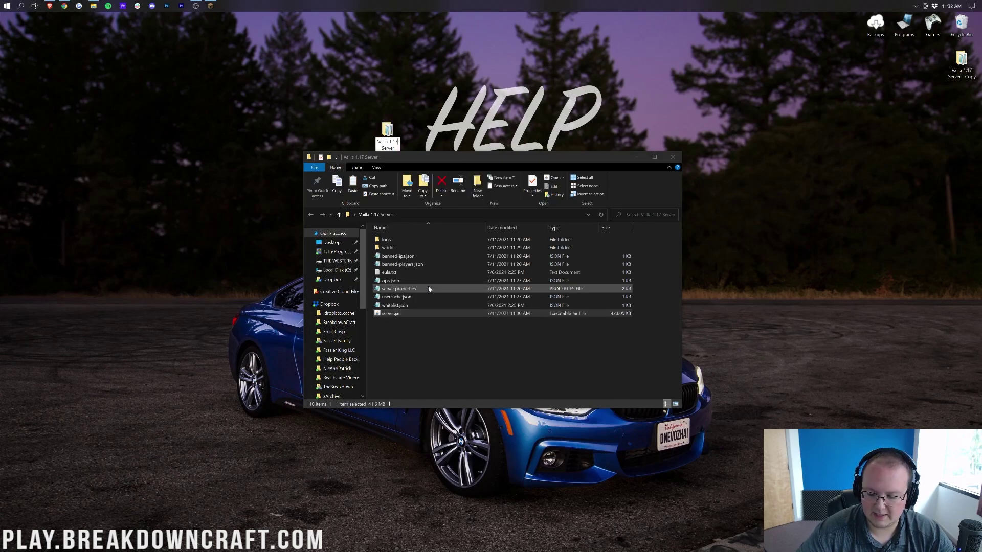
pyautogui.write('.1')
pyautogui.press('Return')
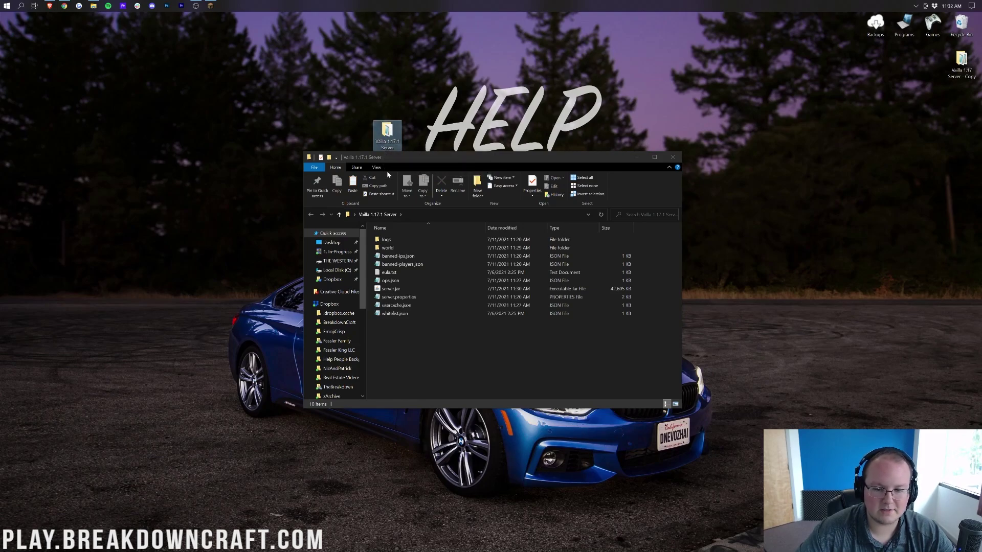
# Start the server from the new server.jar and set its window beside the Minecraft 1.17.1 game window
pyautogui.click(401, 292)
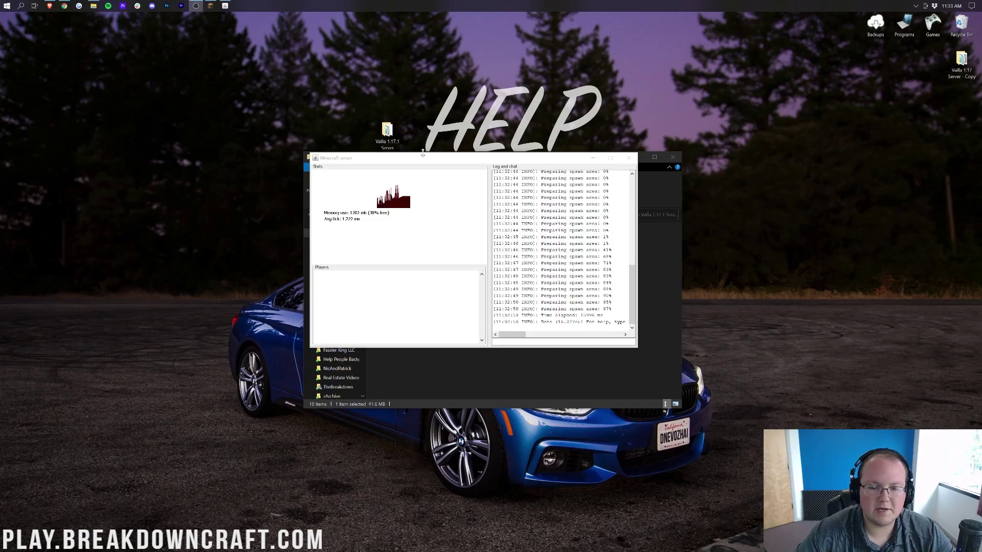
pyautogui.moveTo(422, 158); pyautogui.dragTo(156, 159)
pyautogui.click(210, 6)
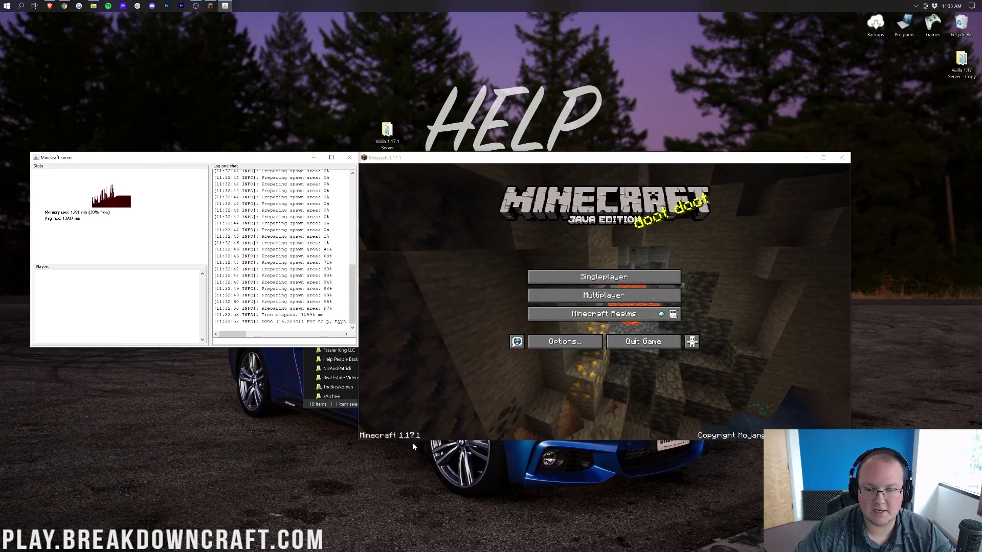
# Join the running server from the multiplayer list through a direct connection
pyautogui.click(576, 294)
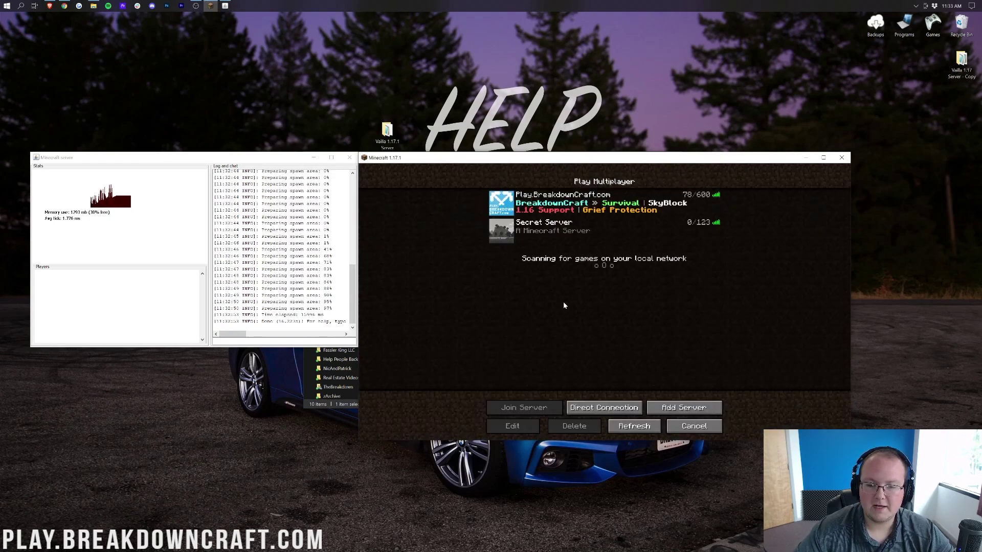
pyautogui.click(594, 406)
pyautogui.click(578, 322)
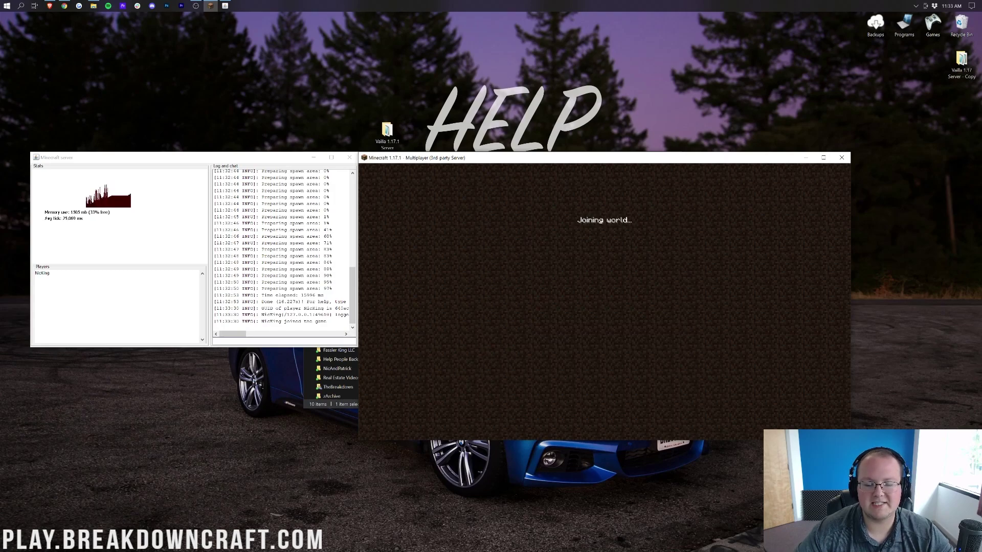
# Walk past the diamond blocks to check the existing world and try the /version command in chat
pyautogui.press('w')
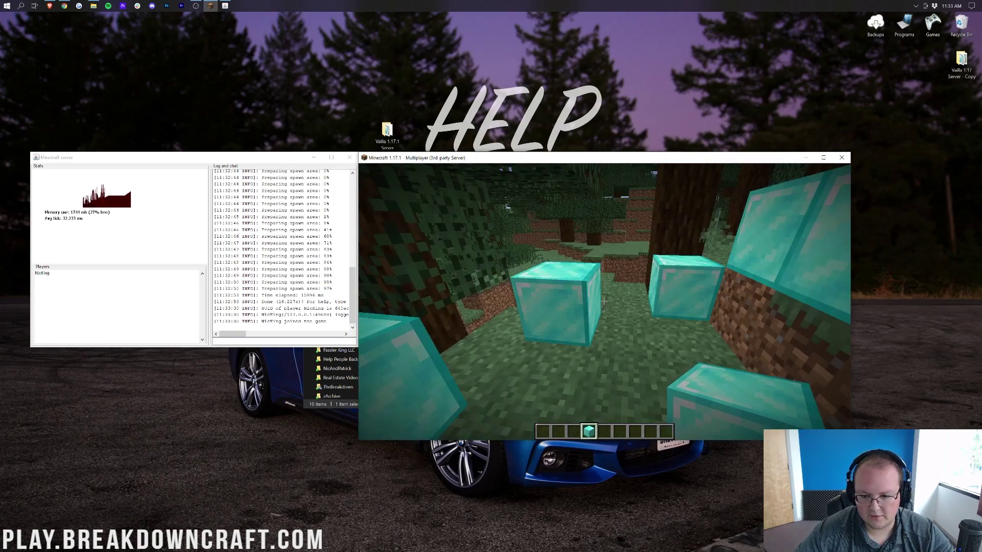
pyautogui.press('w')
pyautogui.press('w')
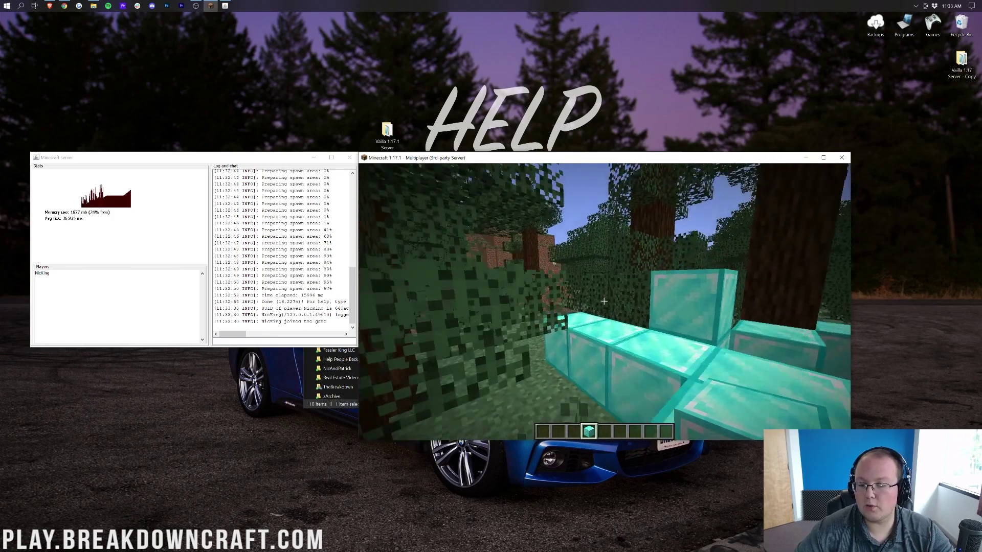
pyautogui.press('w')
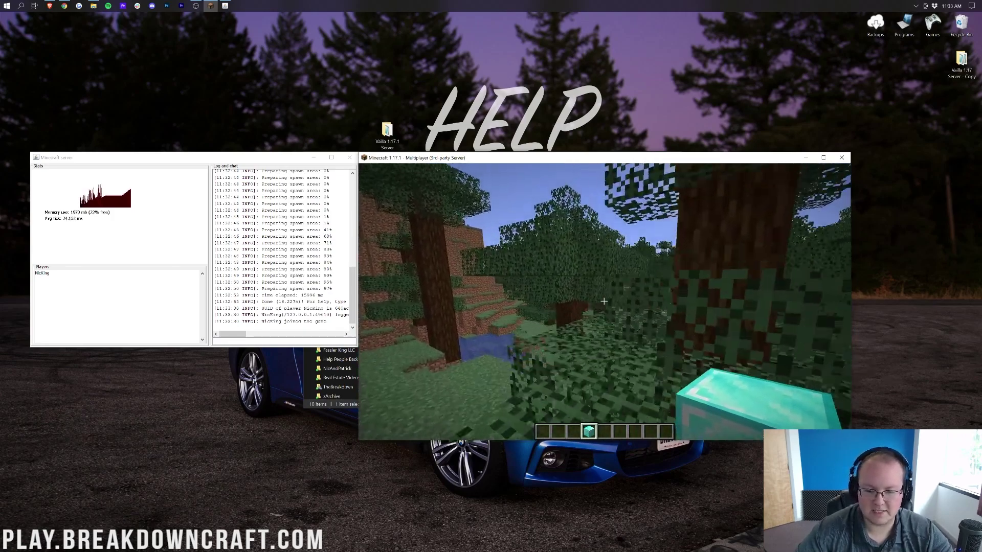
pyautogui.press('/')
pyautogui.write('version')
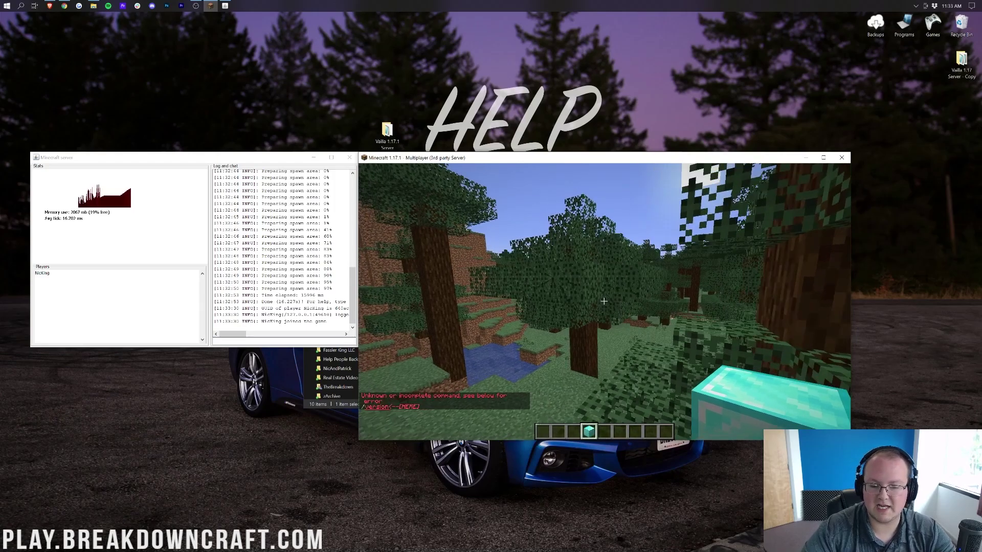
pyautogui.write('w')
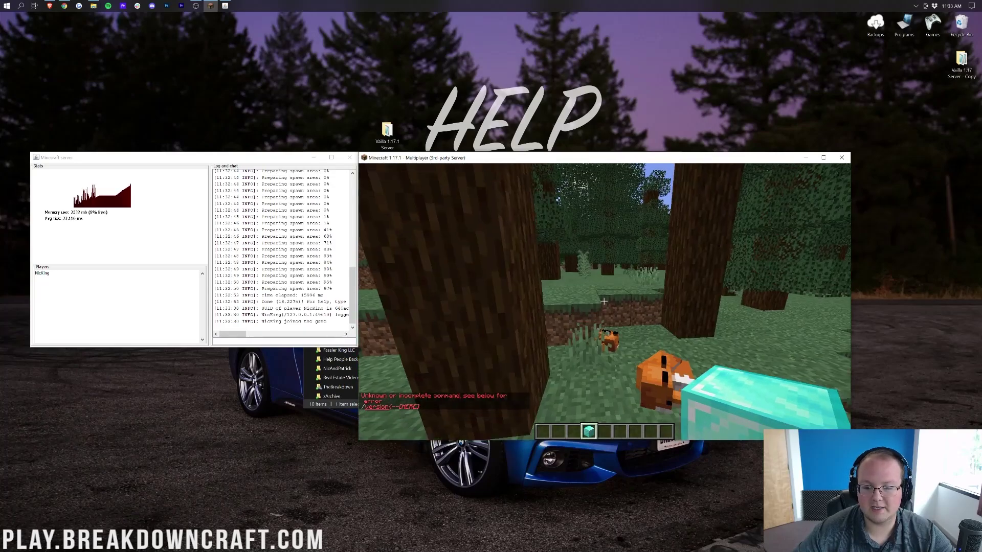
pyautogui.write('w')
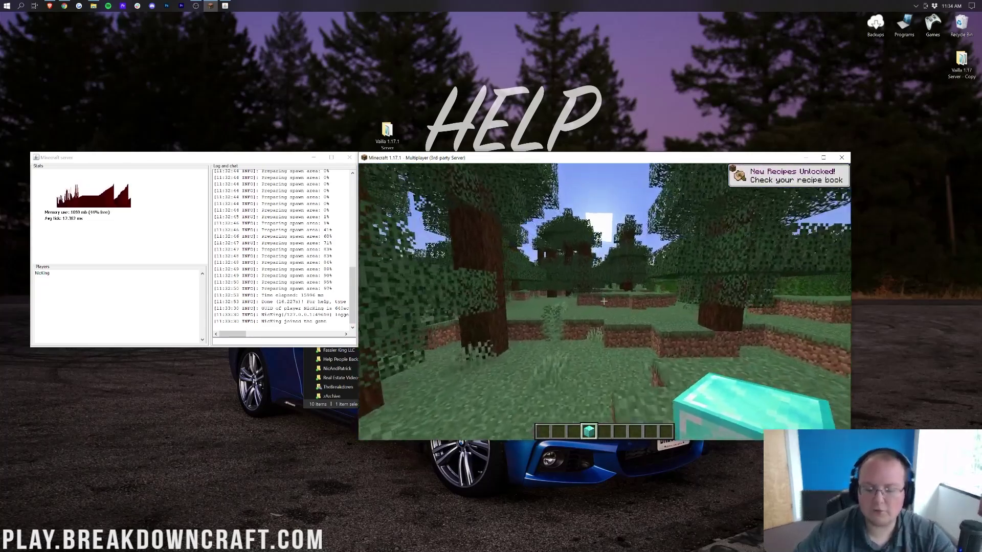
# Explore the surrounding forest to examine the world on the updated server
pyautogui.press('w')
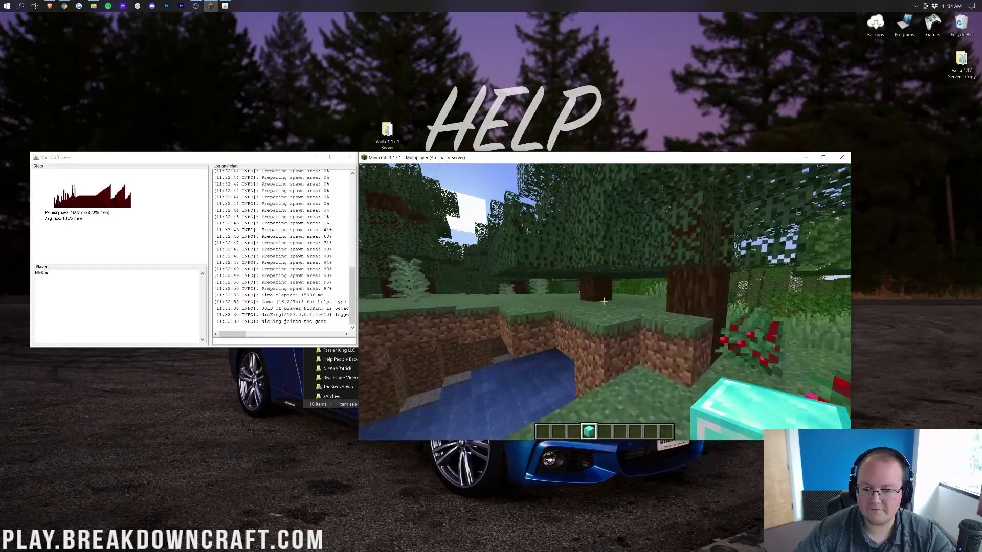
pyautogui.press('w')
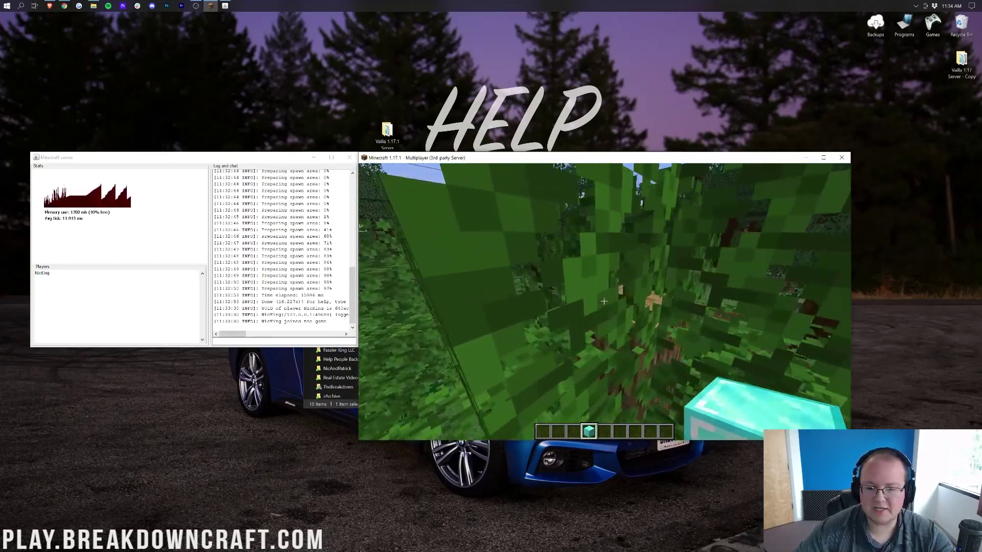
pyautogui.press('w')
pyautogui.press('space')
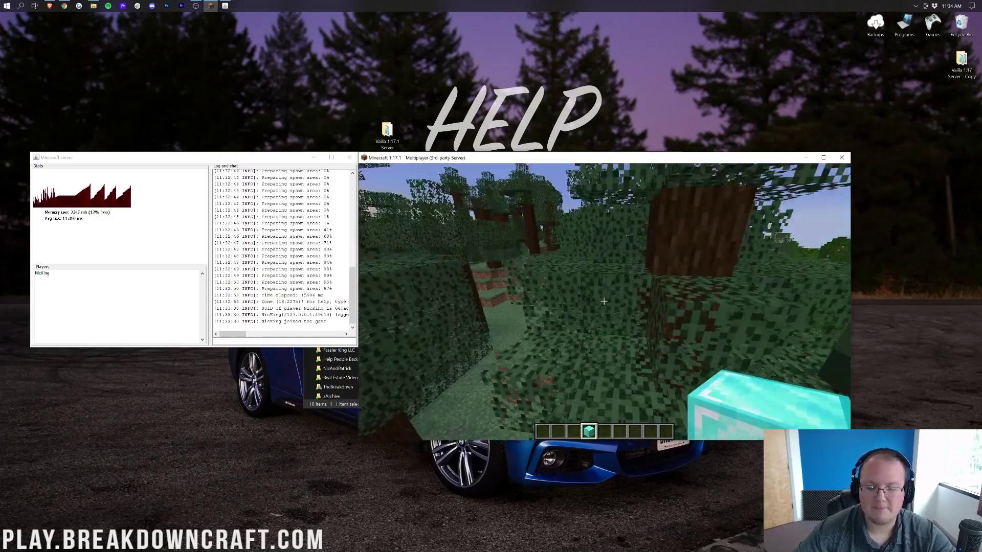
pyautogui.press('w')
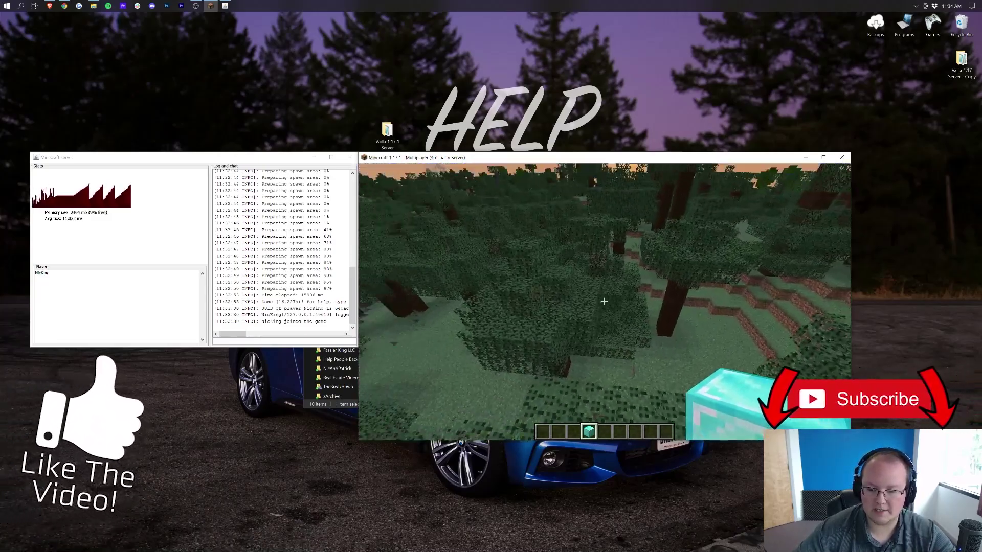
pyautogui.press('w')
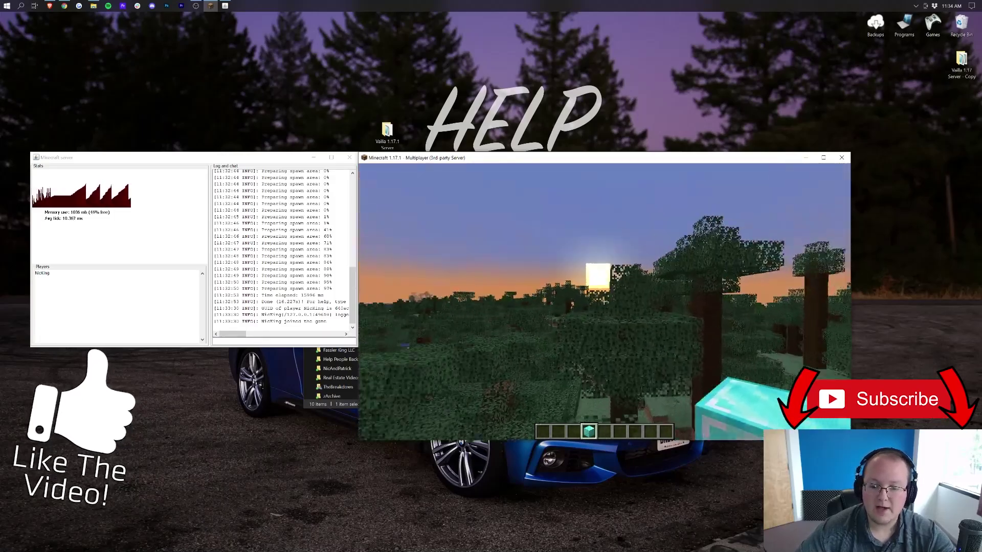
pyautogui.press('w')
pyautogui.press('w')
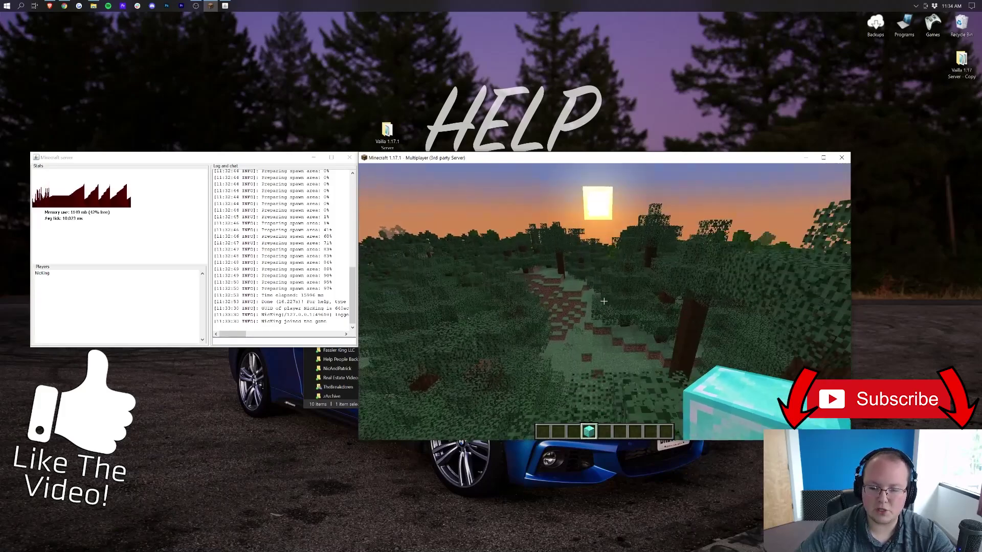
pyautogui.press('w')
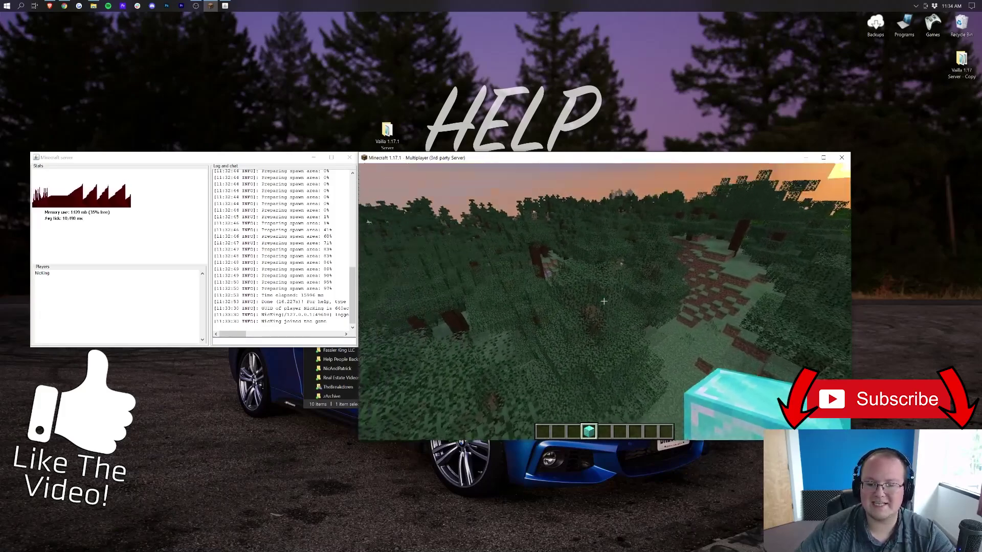
pyautogui.press('w')
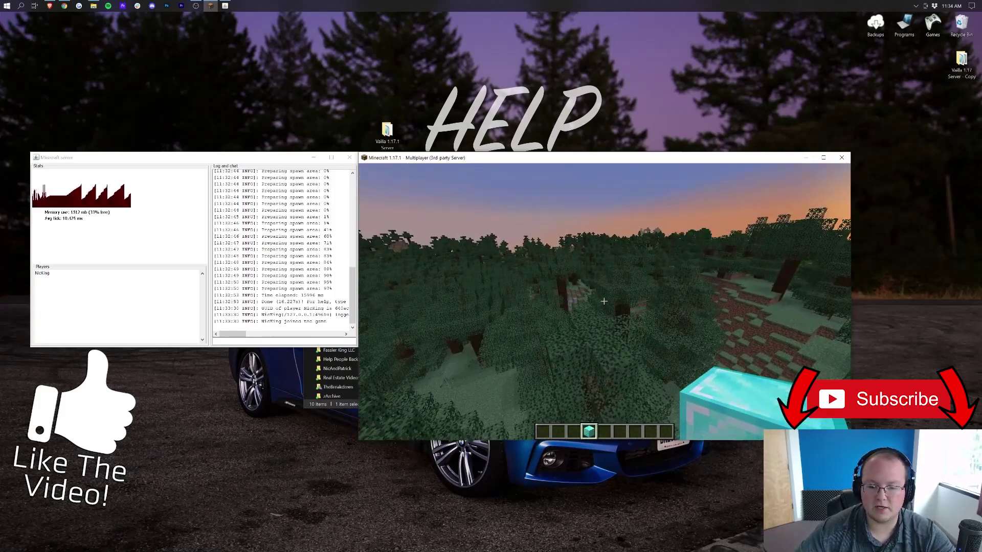
pyautogui.press('w')
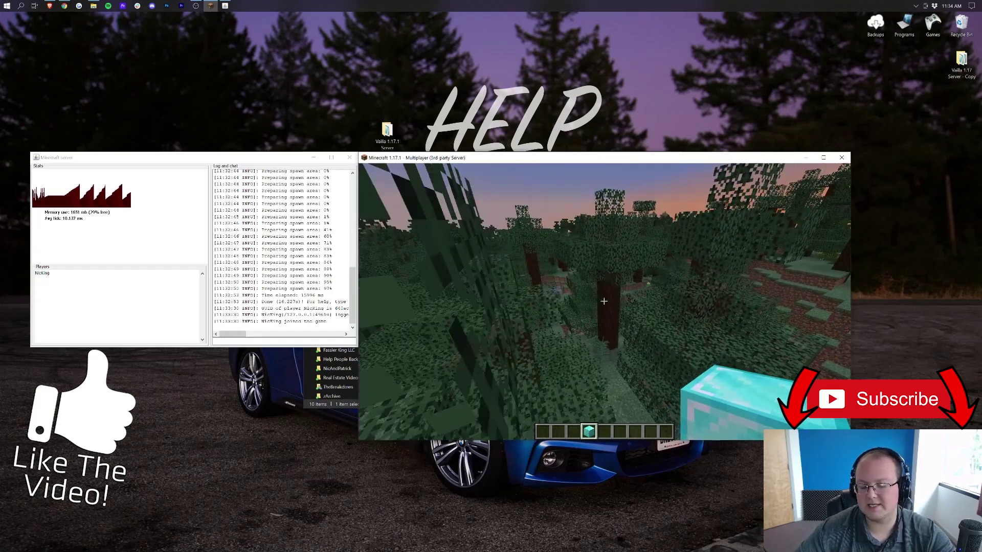
pyautogui.press('w')
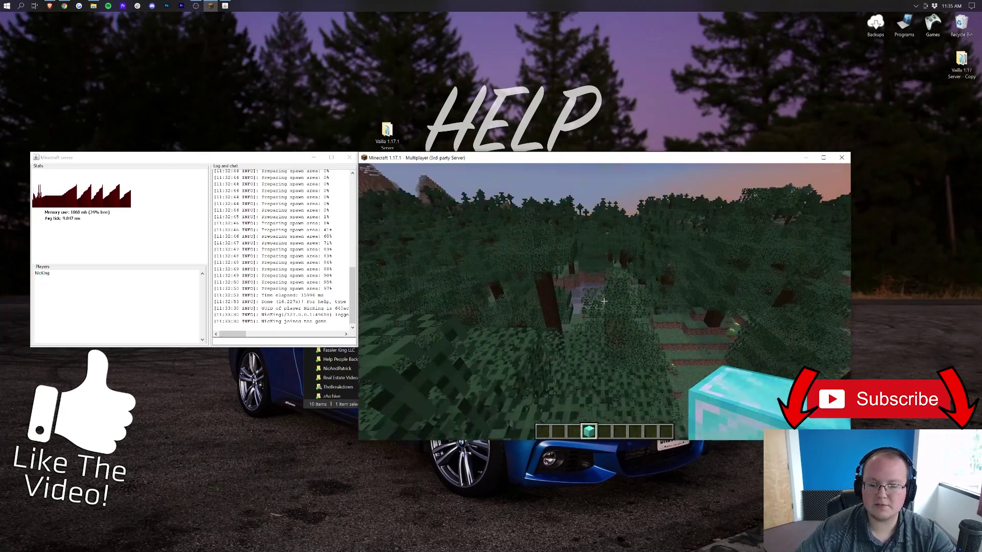
pyautogui.press('w')
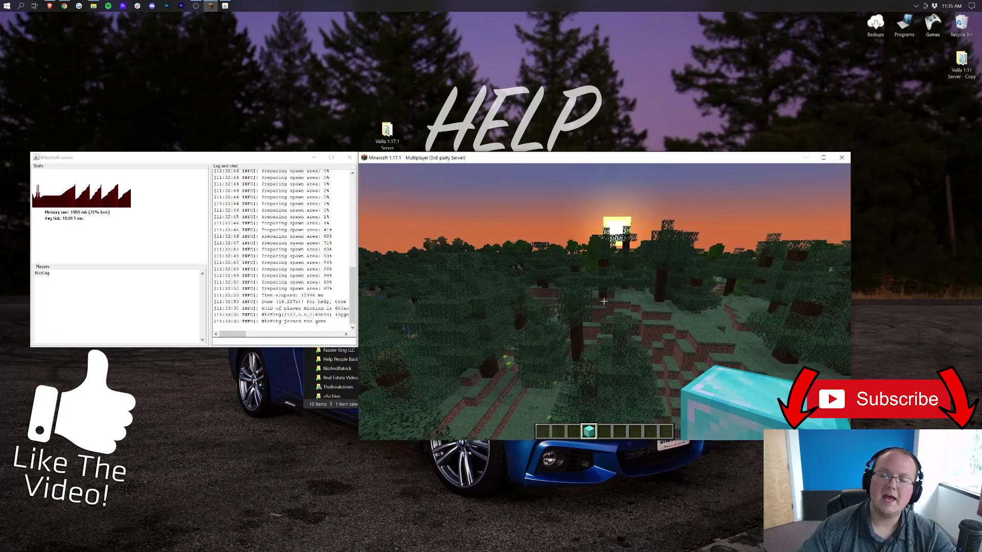